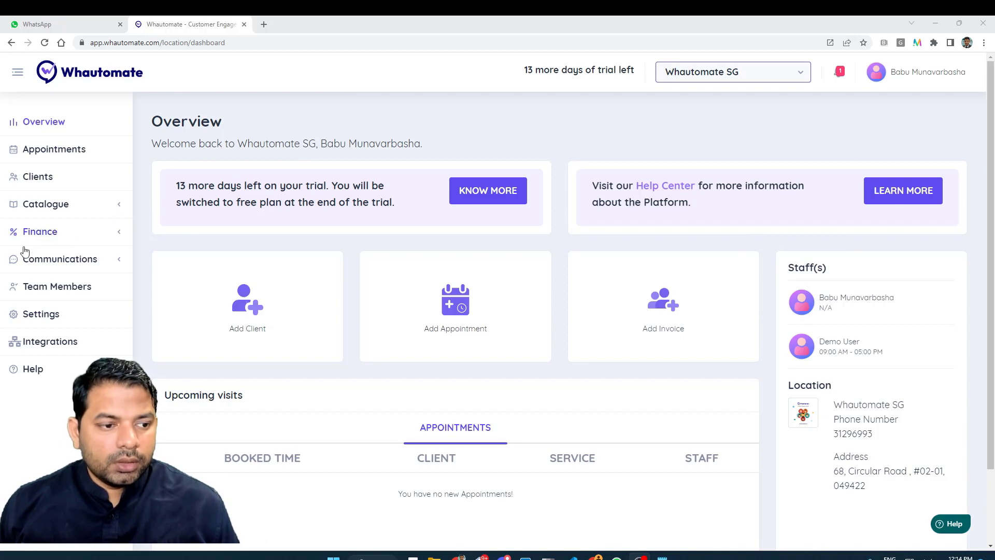
# Start a new service in the catalogue and set its service type to Class or Group Event.
pyautogui.click(37, 205)
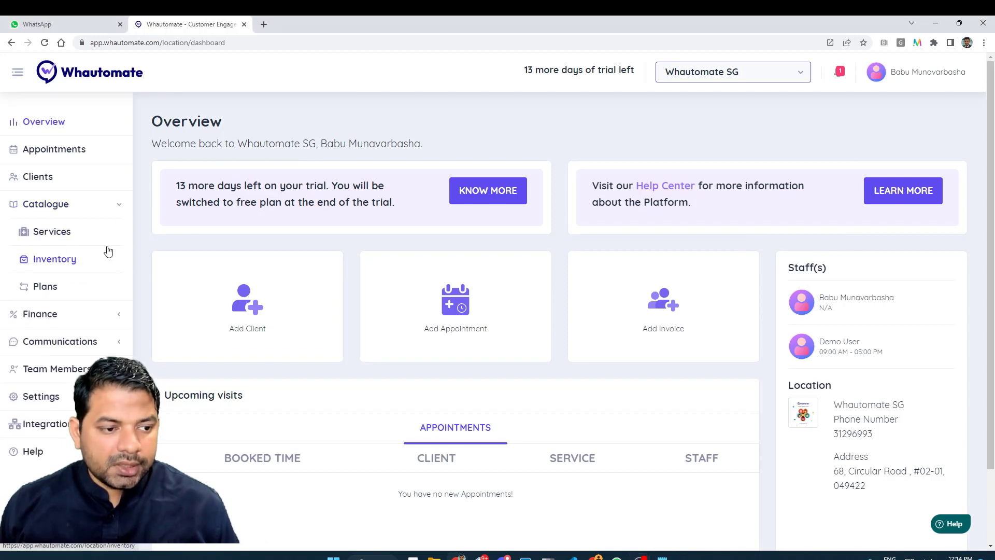
pyautogui.click(48, 241)
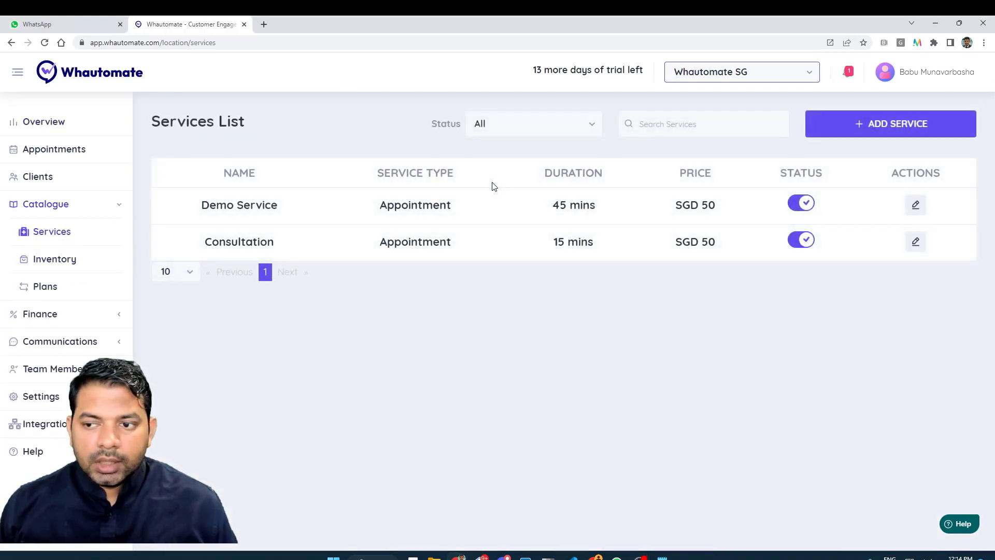
pyautogui.click(862, 135)
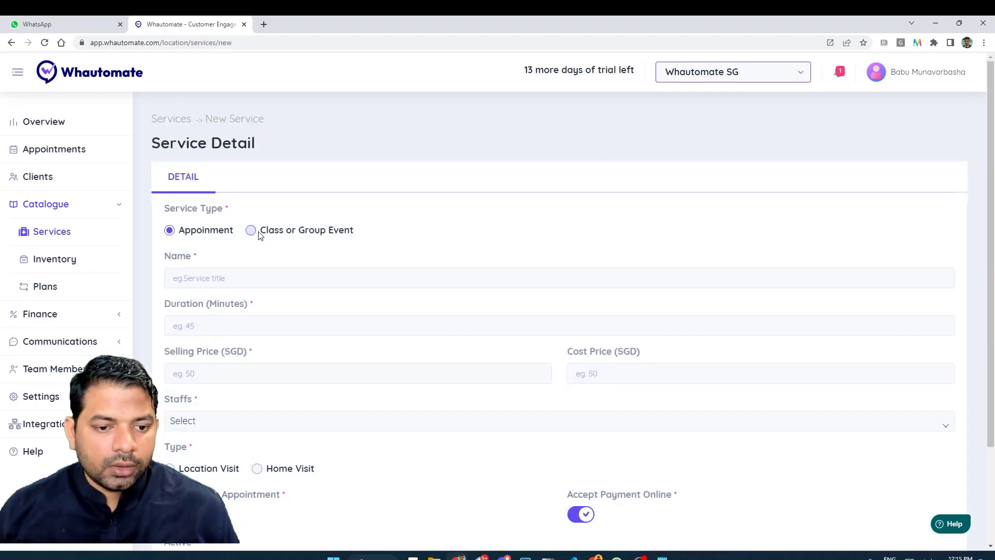
pyautogui.click(259, 234)
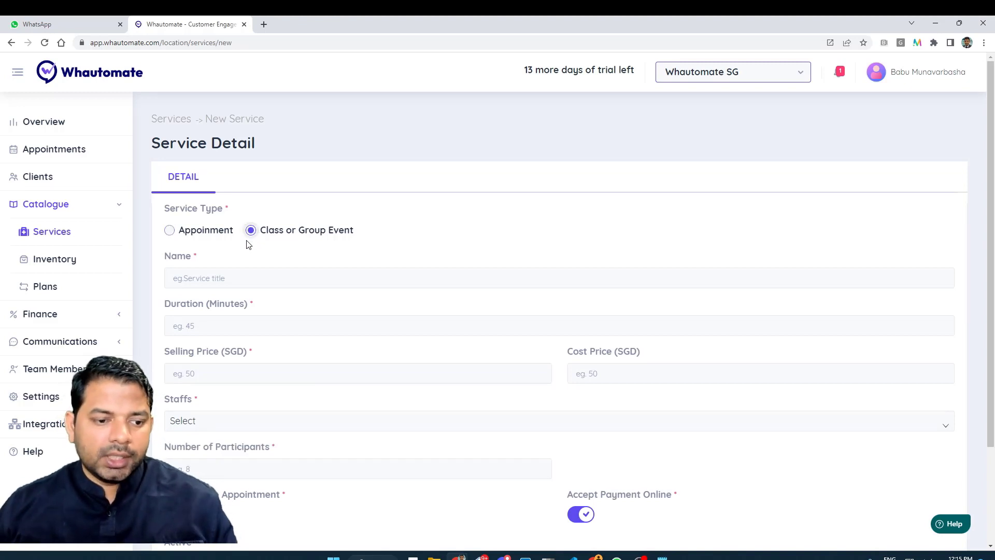
# Name the service Demo Class with a duration of 60 minutes and a selling price of SGD 50.
pyautogui.click(245, 283)
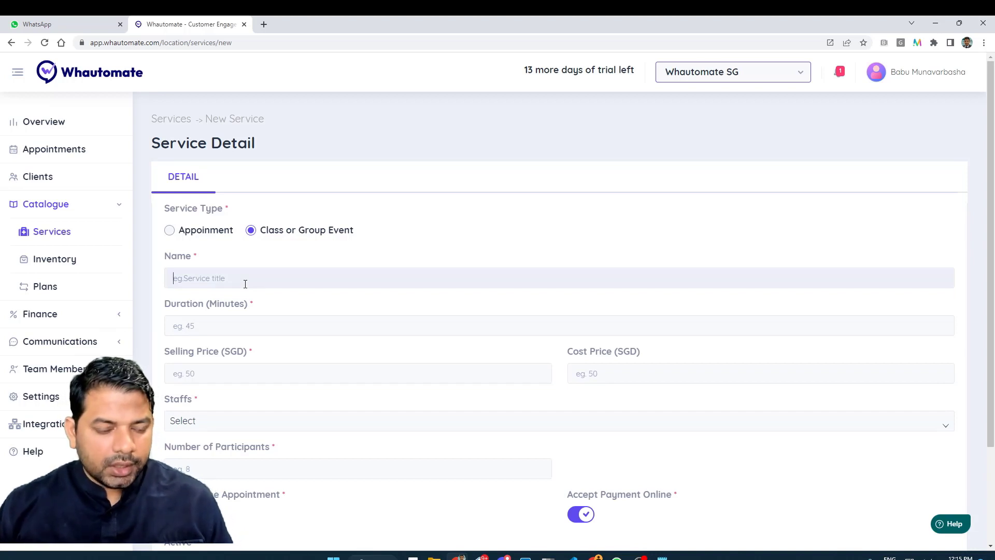
pyautogui.write('Demo Class')
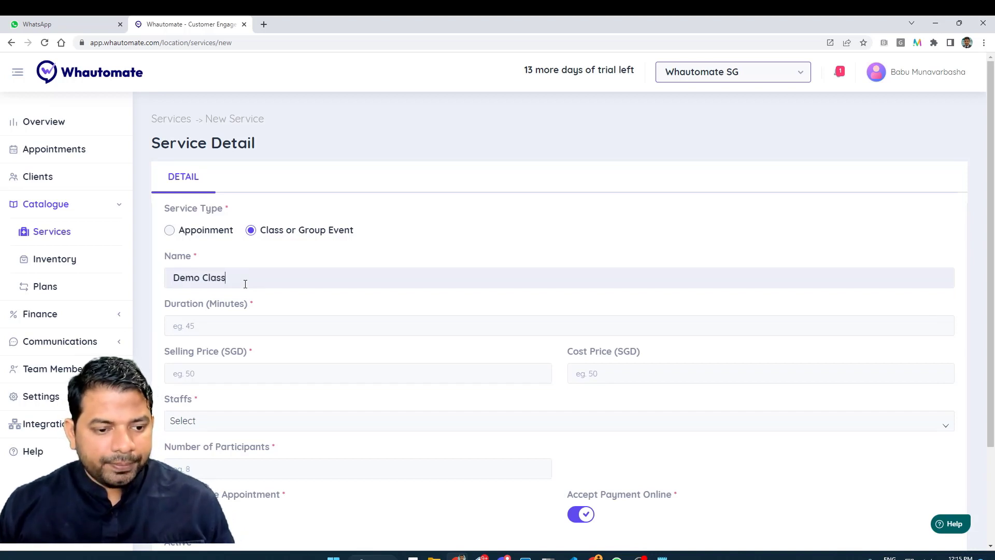
pyautogui.press('Tab')
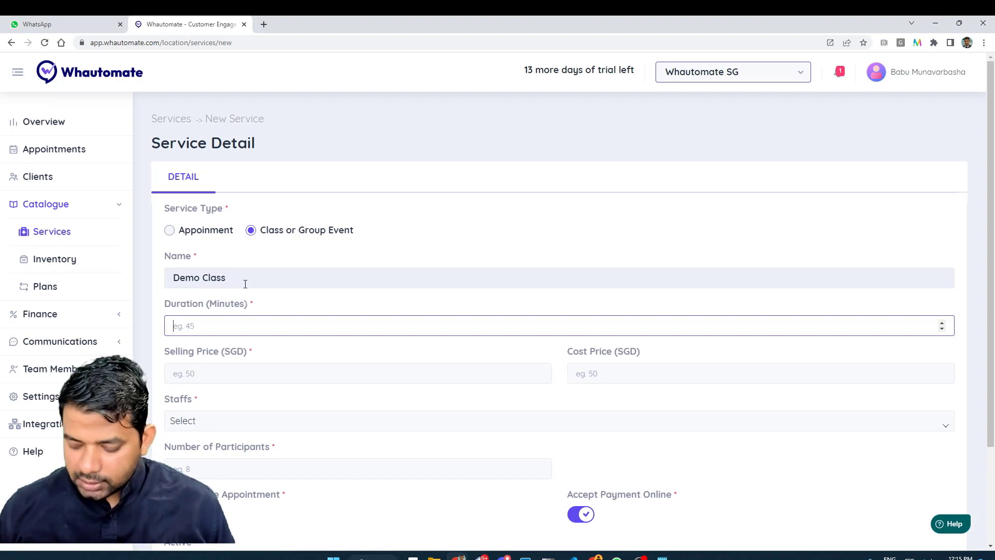
pyautogui.write('60')
pyautogui.click(263, 376)
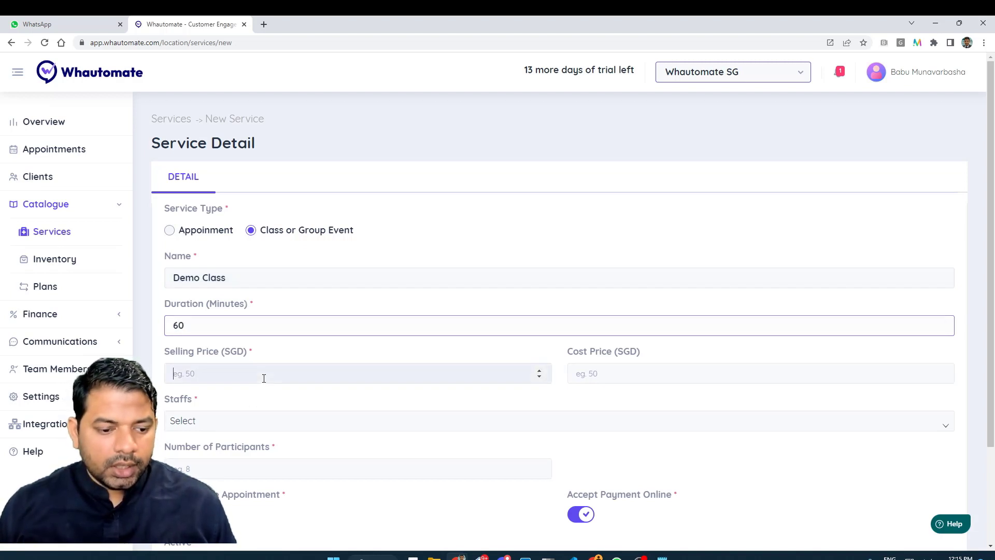
pyautogui.write('50')
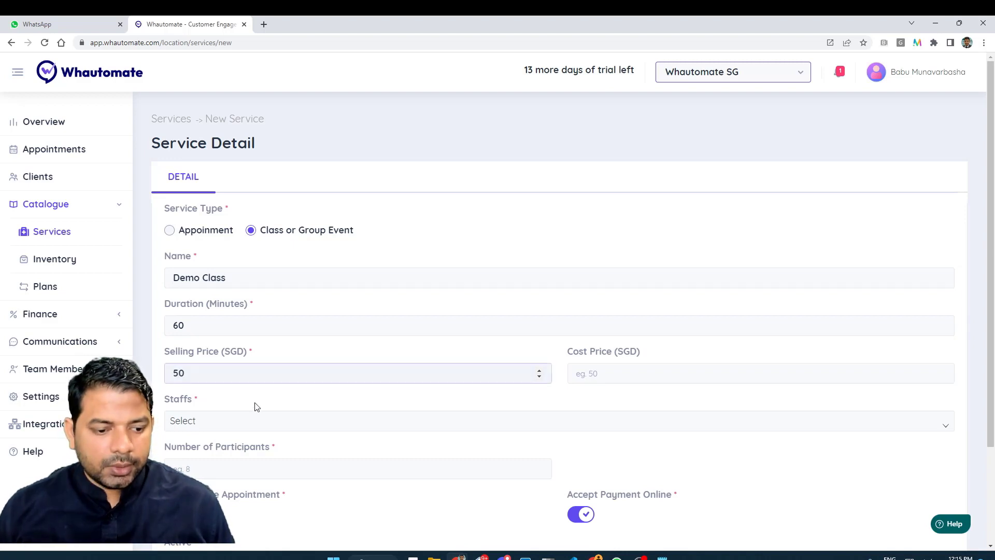
# Assign Demo User as staff, set the number of participants to 10, and save the service.
pyautogui.click(253, 419)
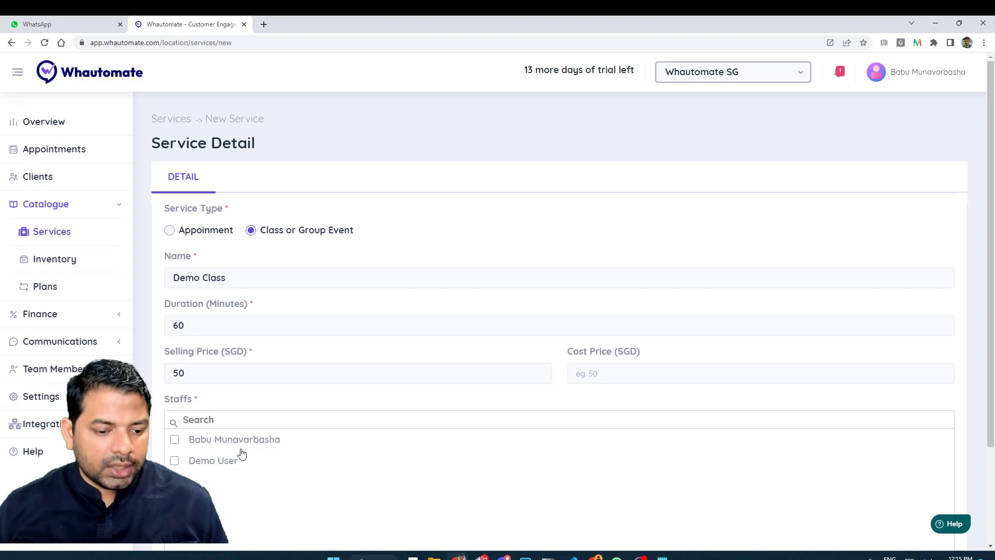
pyautogui.click(216, 468)
pyautogui.click(318, 394)
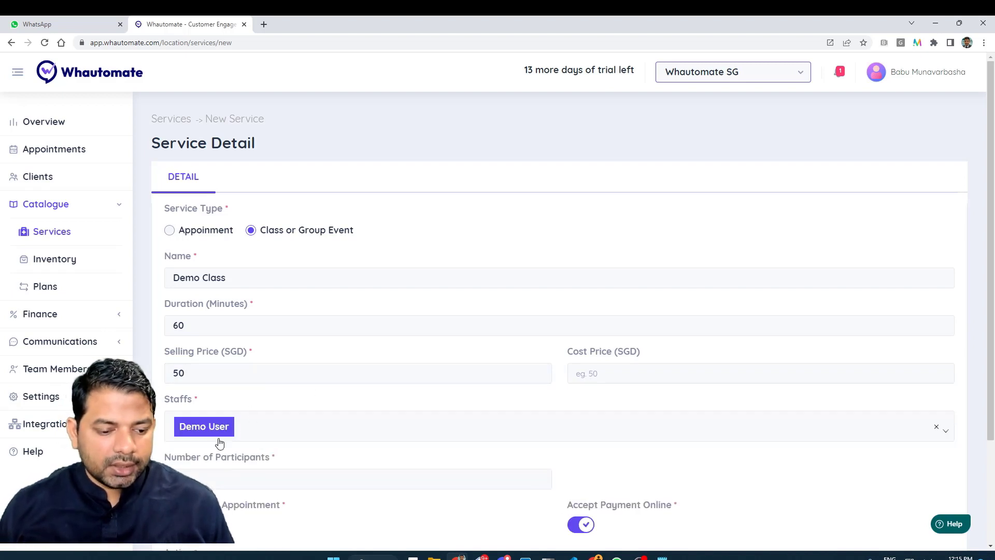
pyautogui.scroll(-2, 242, 399)
pyautogui.click(243, 382)
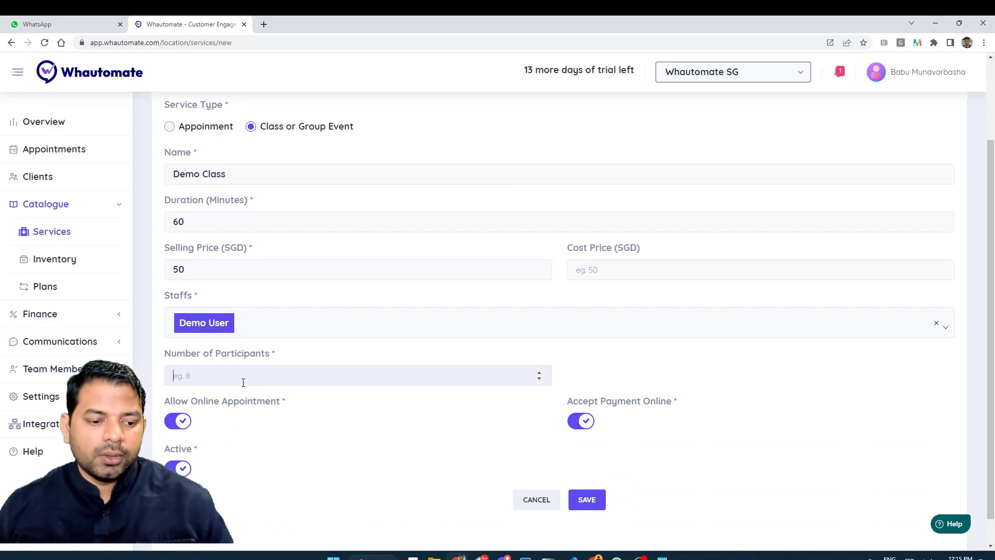
pyautogui.write('10')
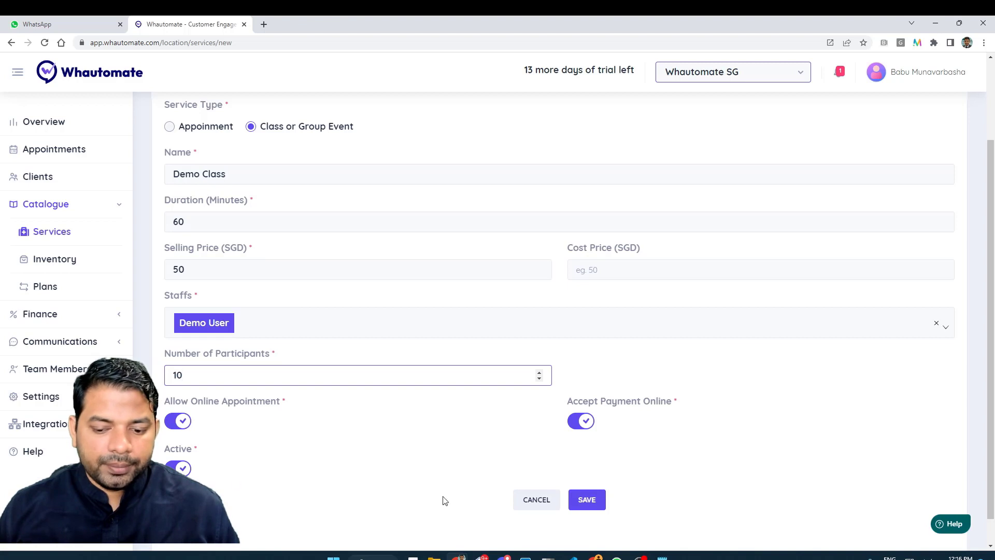
pyautogui.click(596, 501)
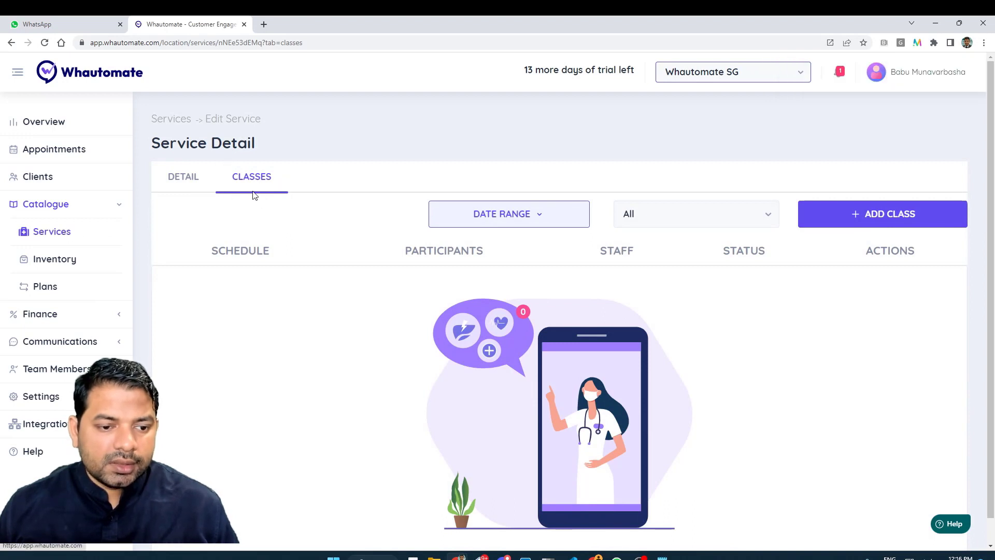
# Review the saved details of Demo Class and return to its list of classes.
pyautogui.click(195, 192)
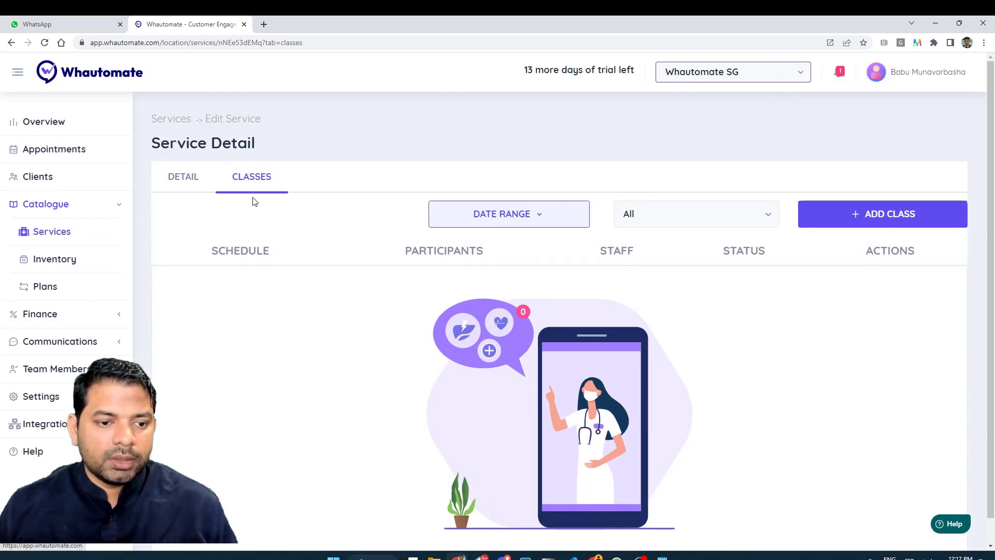
pyautogui.click(202, 189)
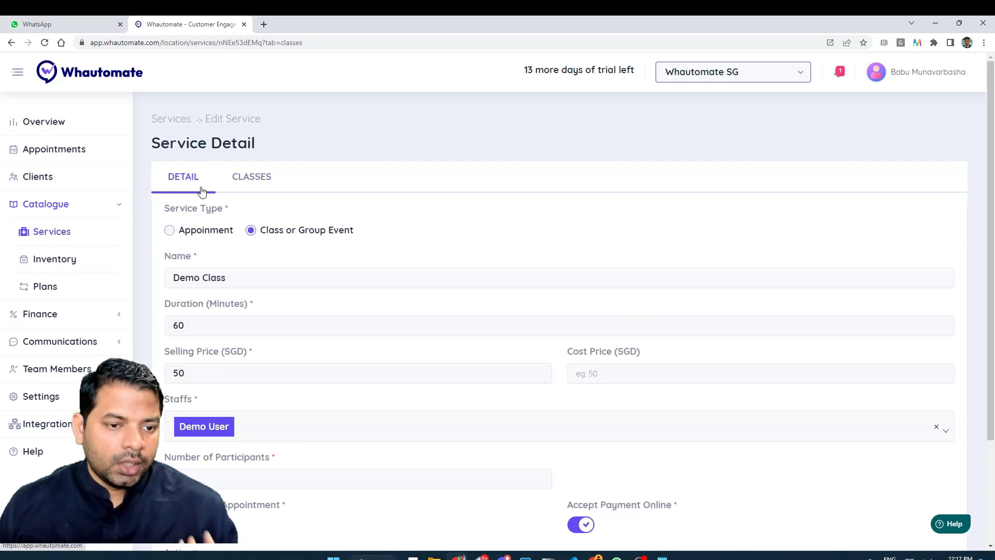
pyautogui.click(223, 179)
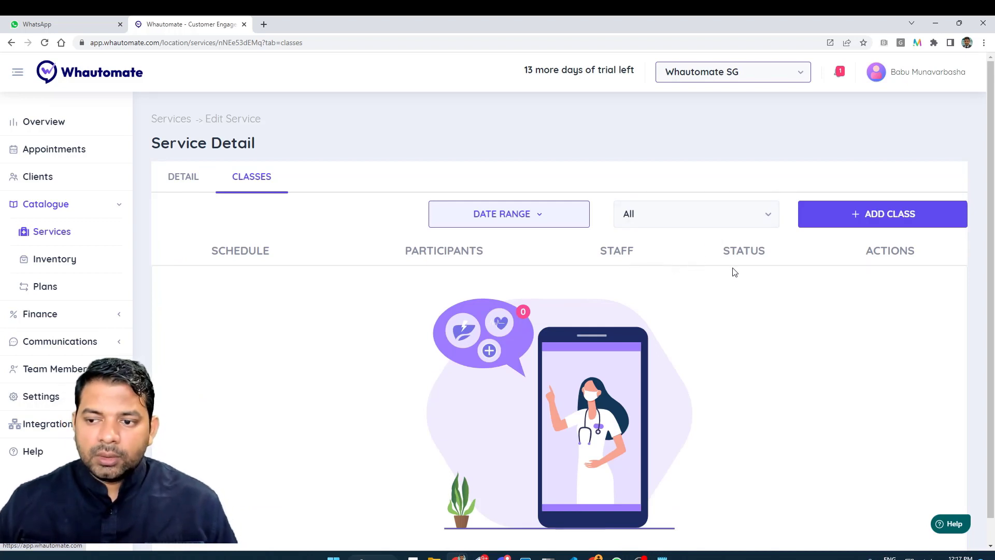
# Start adding a new class for Demo Class and choose Demo User as its staff.
pyautogui.click(874, 224)
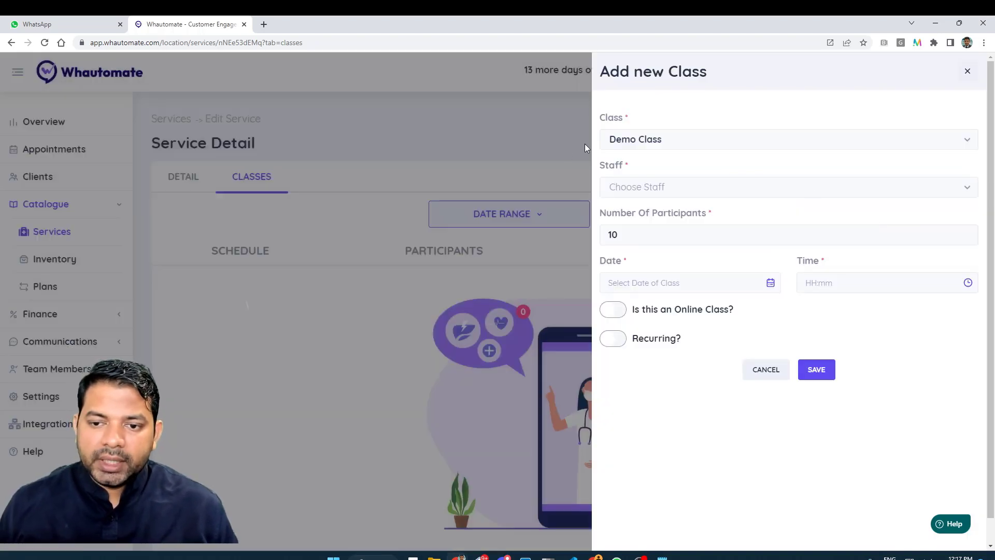
pyautogui.click(665, 196)
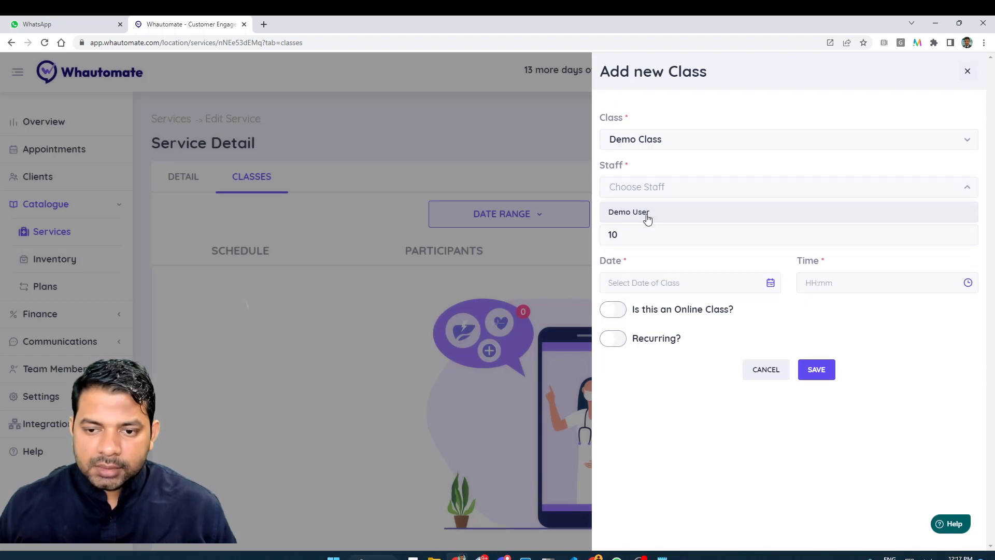
pyautogui.click(647, 217)
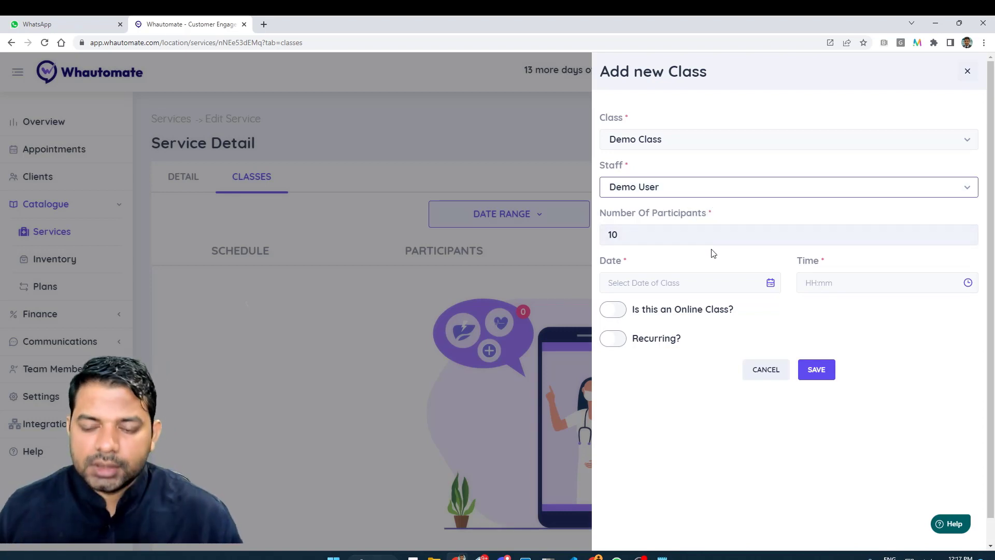
# Schedule the new class for Mar 2, 2023 at 20:00.
pyautogui.click(708, 283)
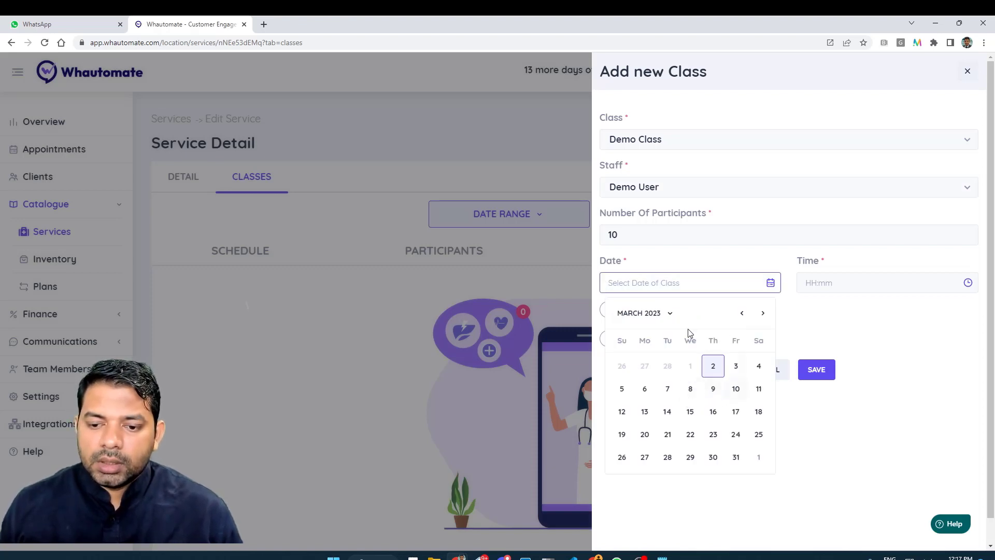
pyautogui.click(718, 372)
pyautogui.click(851, 280)
pyautogui.scroll(-4, 862, 387)
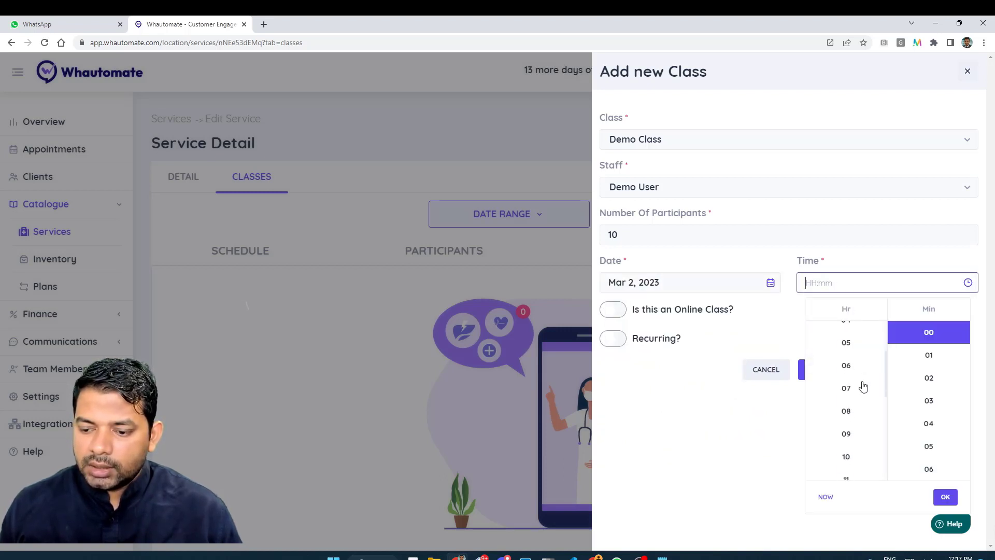
pyautogui.scroll(-4, 840, 435)
pyautogui.click(849, 401)
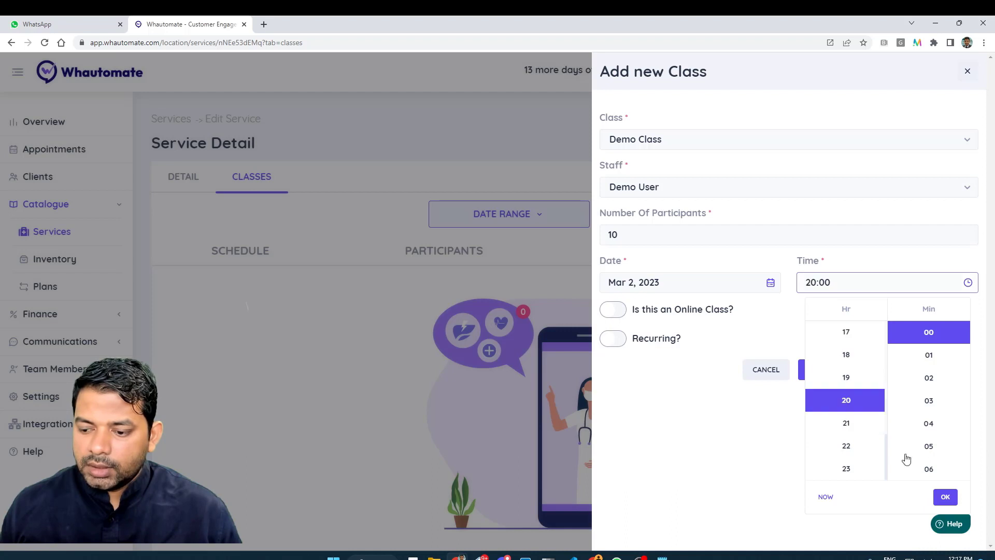
pyautogui.click(945, 497)
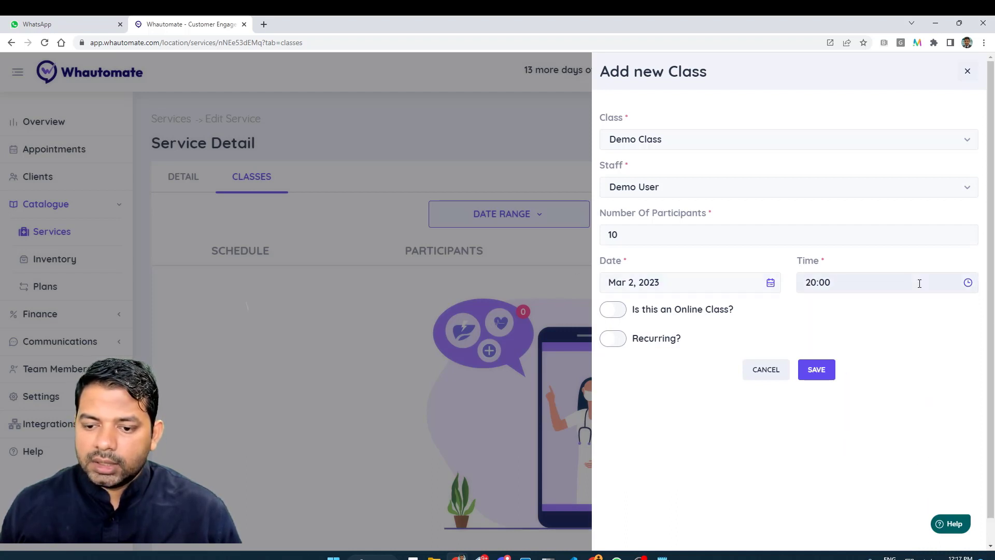
# Turn on the online class option to view its link and passcode fields, and turn it off again.
pyautogui.click(629, 312)
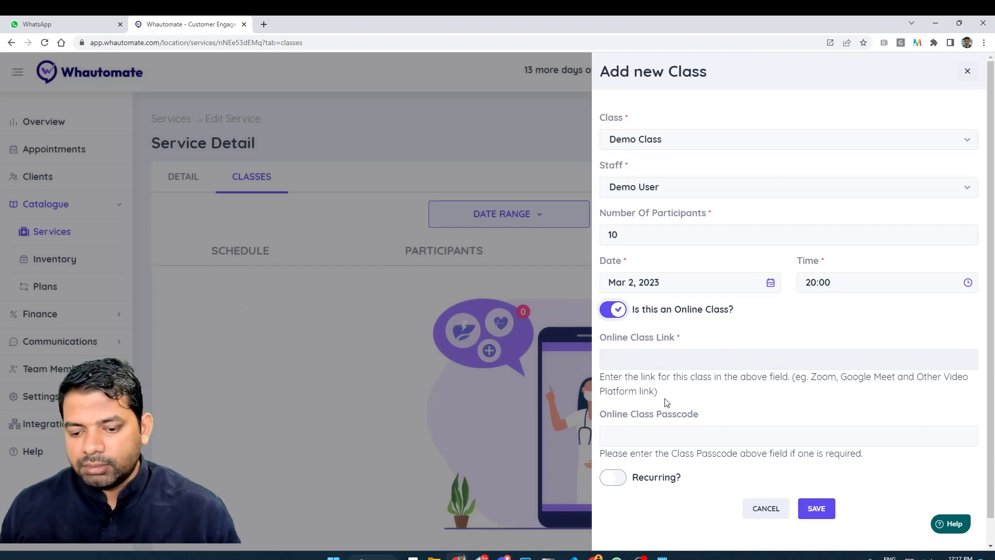
pyautogui.click(608, 310)
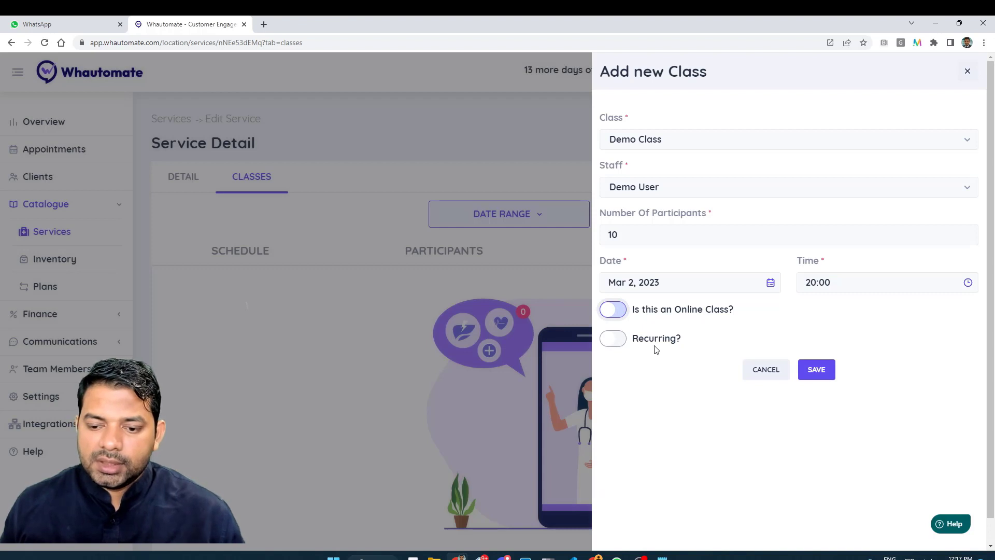
# Make the class recurring, choose the Weekly type and look through the selectable weekdays.
pyautogui.click(623, 347)
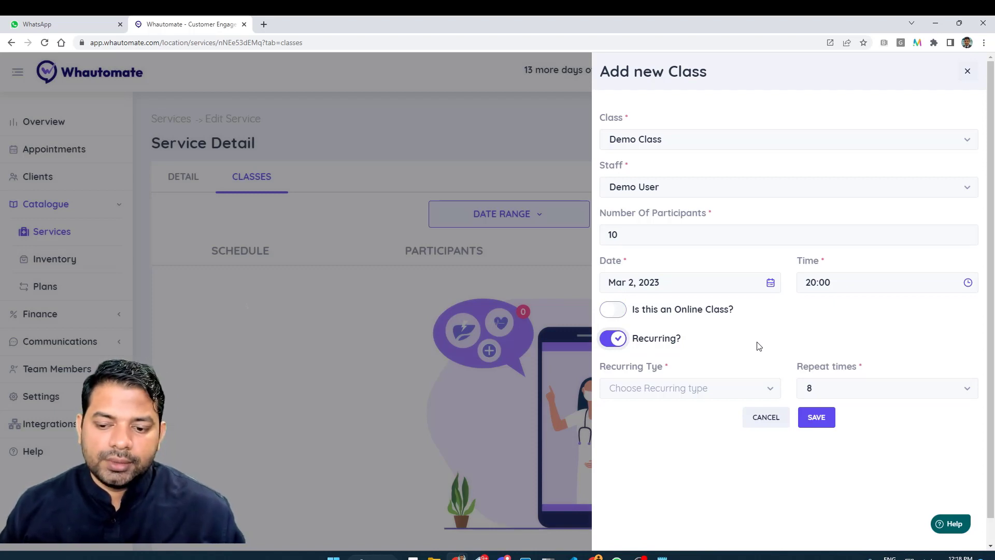
pyautogui.click(751, 392)
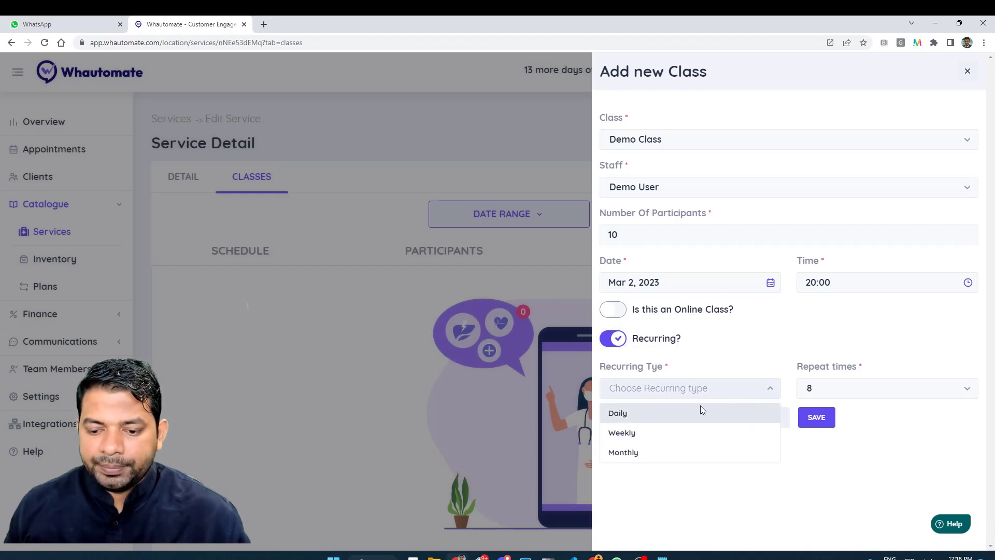
pyautogui.click(676, 434)
pyautogui.click(708, 450)
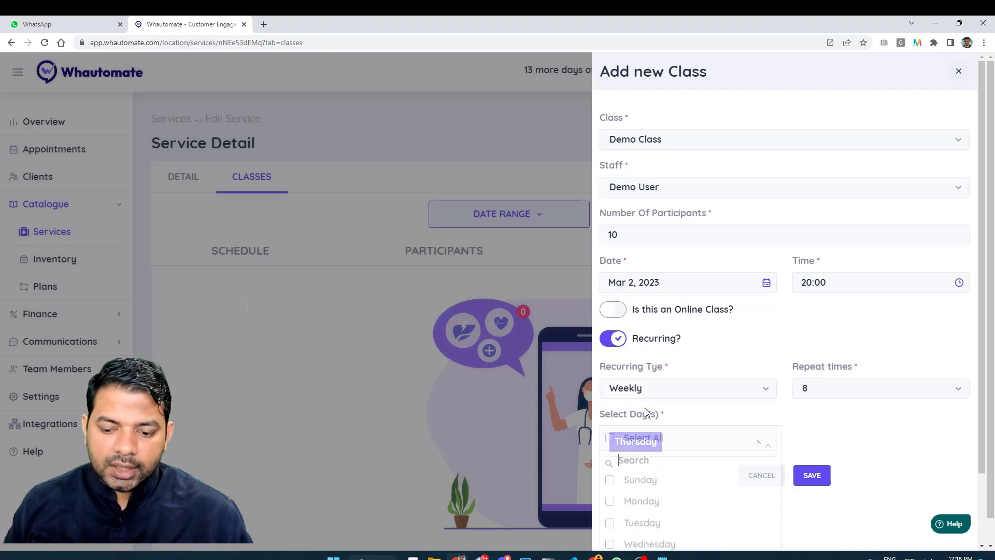
pyautogui.scroll(-2, 673, 500)
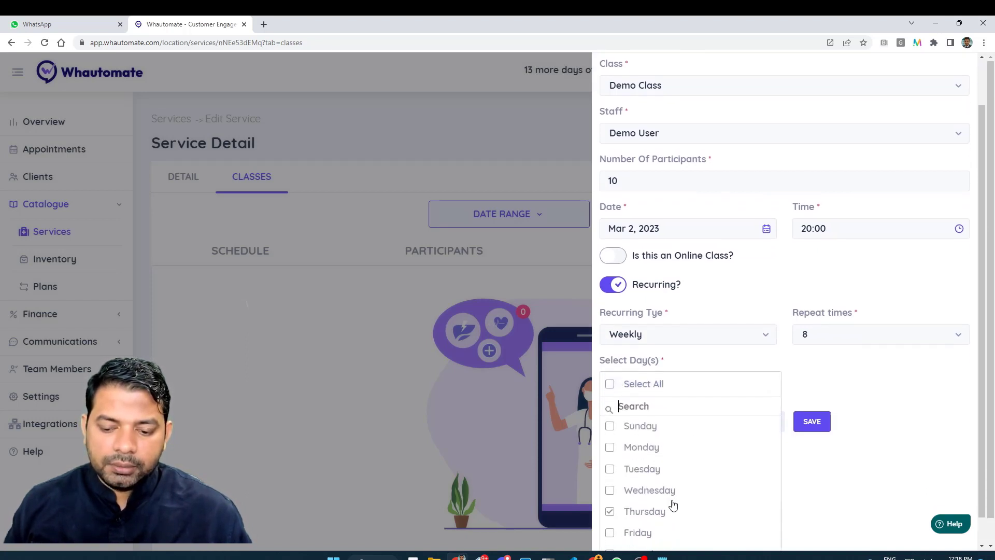
pyautogui.scroll(2, 668, 477)
# Try the Monthly recurring type to see its date option, and set the recurring type to Daily.
pyautogui.click(680, 388)
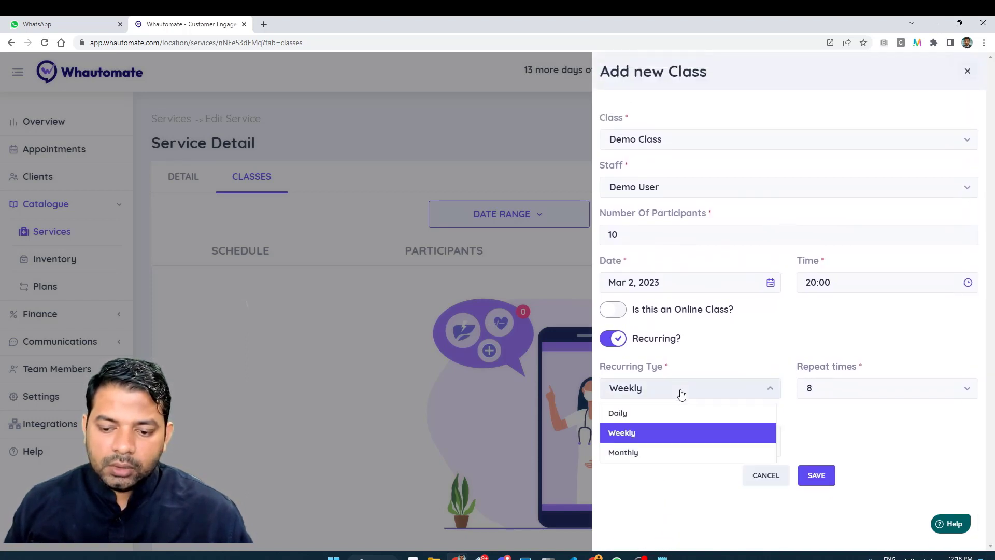
pyautogui.click(665, 454)
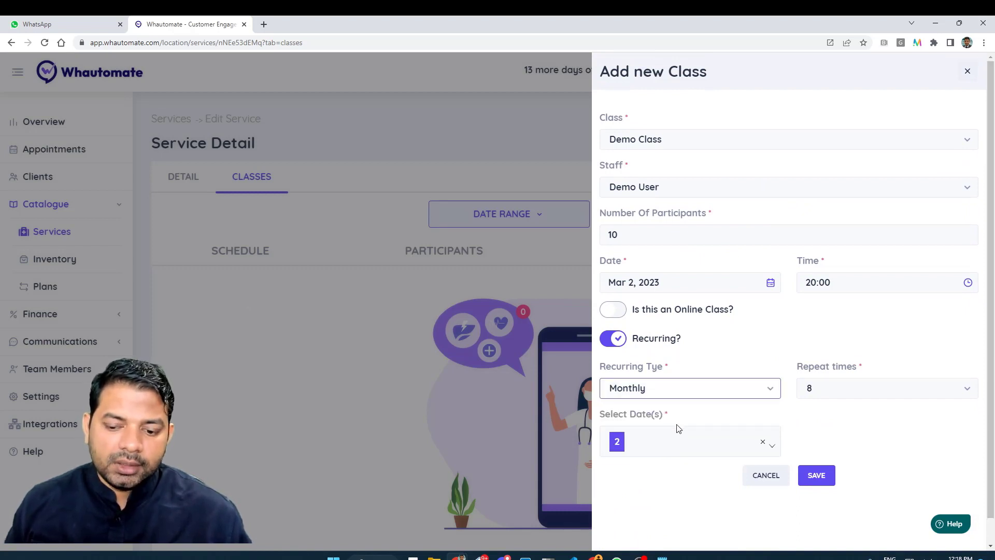
pyautogui.click(651, 396)
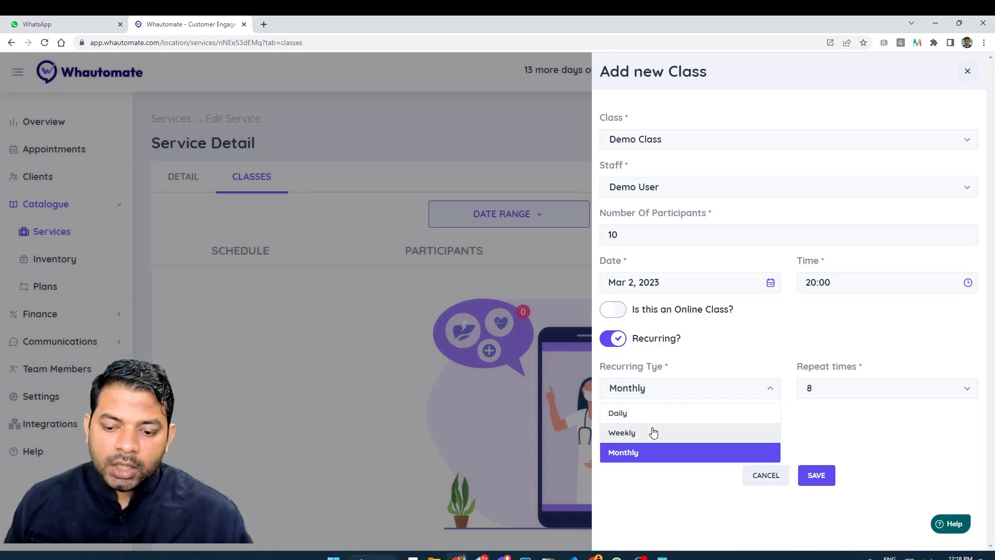
pyautogui.click(648, 415)
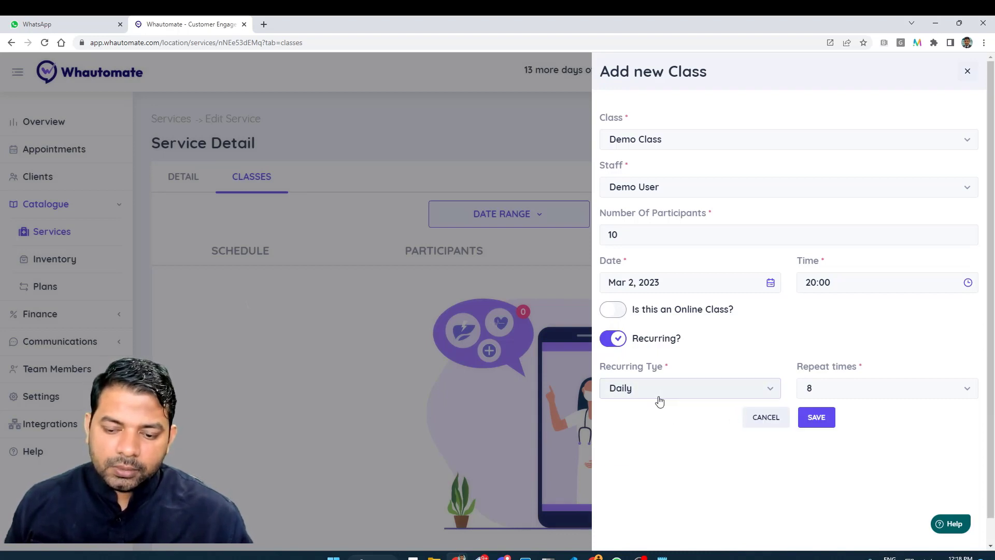
# Keep the daily recurrence at 8 repeats, save the new class and view the scheduled sessions.
pyautogui.click(868, 394)
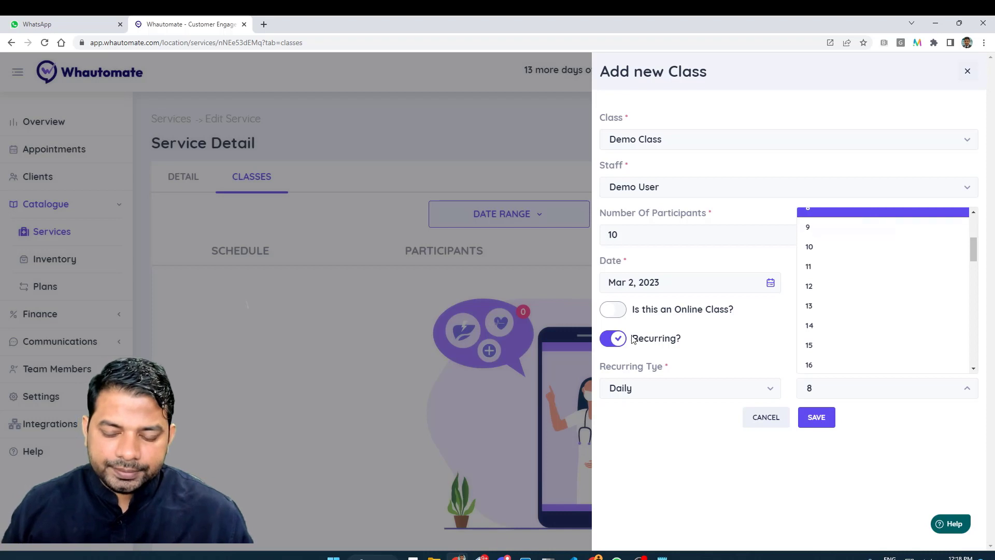
pyautogui.click(693, 438)
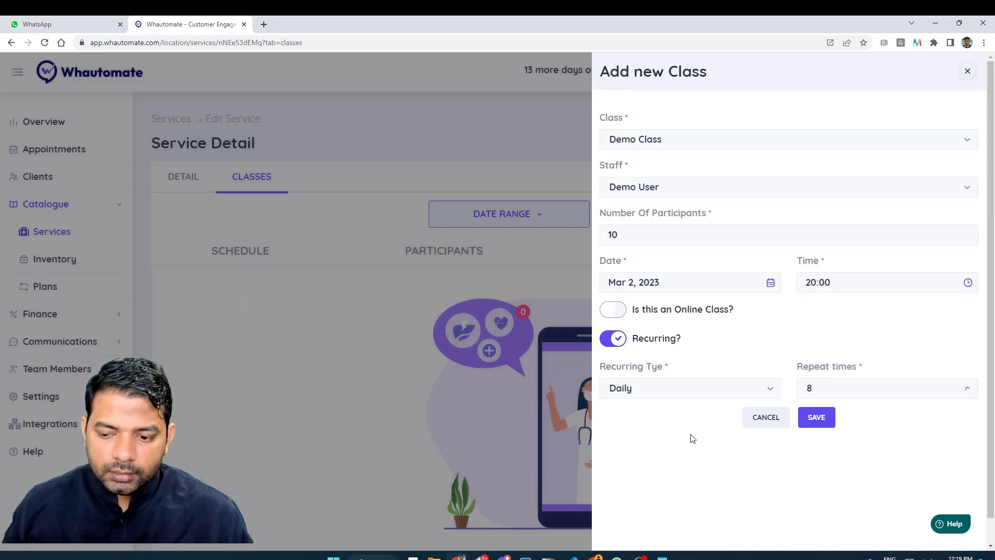
pyautogui.click(823, 420)
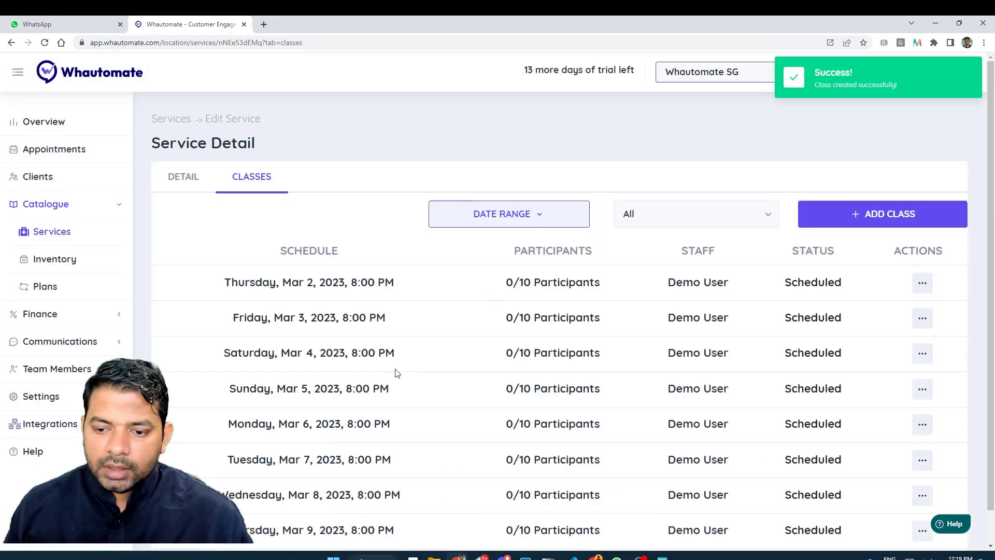
pyautogui.scroll(-2, 437, 362)
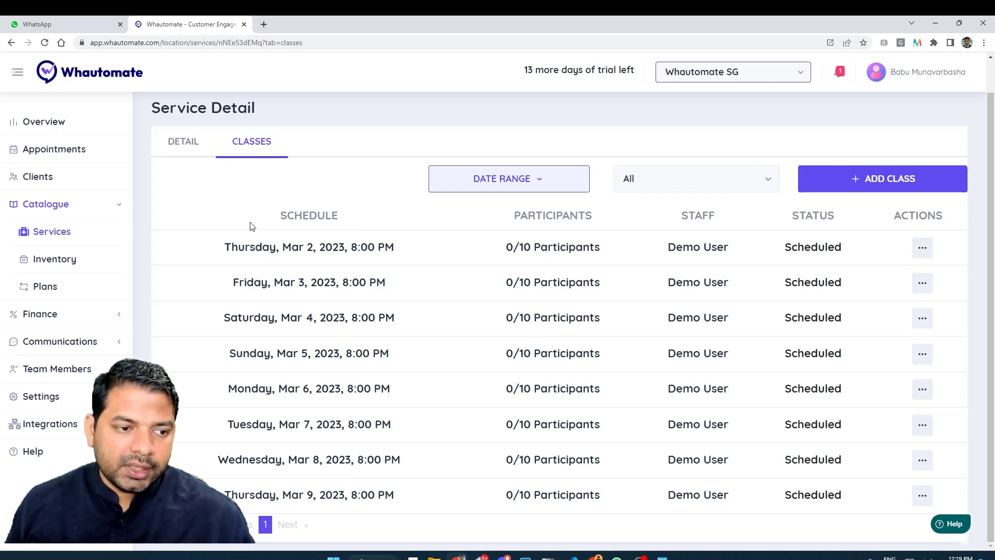
# Check the classes in the appointments calendar and the upcoming list, and view the details of the Mar 2, 8:00 PM Demo Class.
pyautogui.click(27, 150)
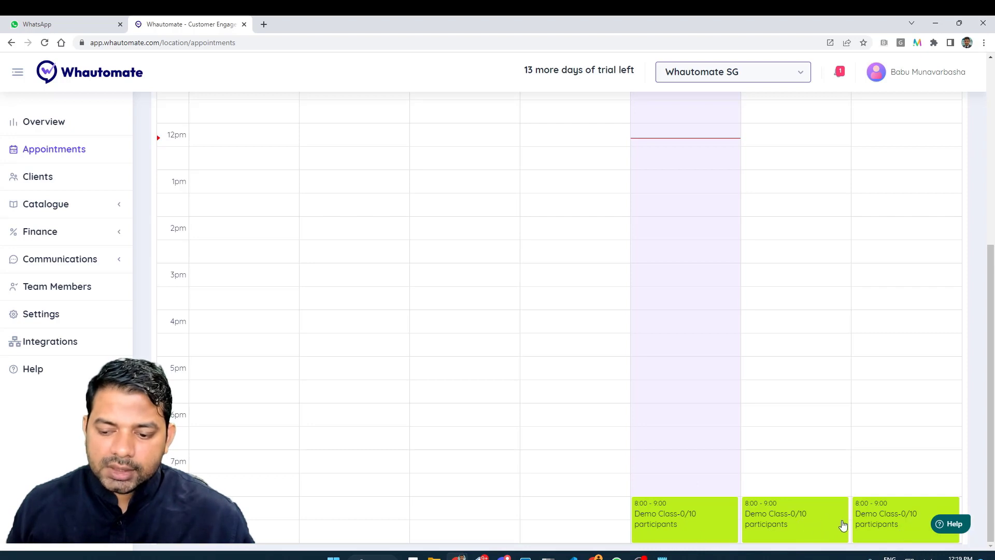
pyautogui.scroll(4, 558, 323)
pyautogui.scroll(2, 558, 323)
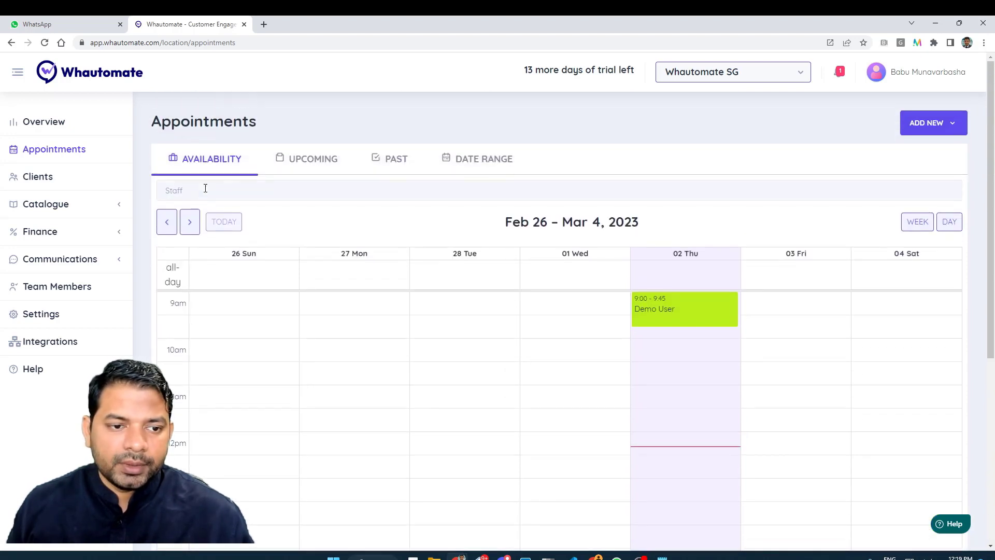
pyautogui.click(309, 160)
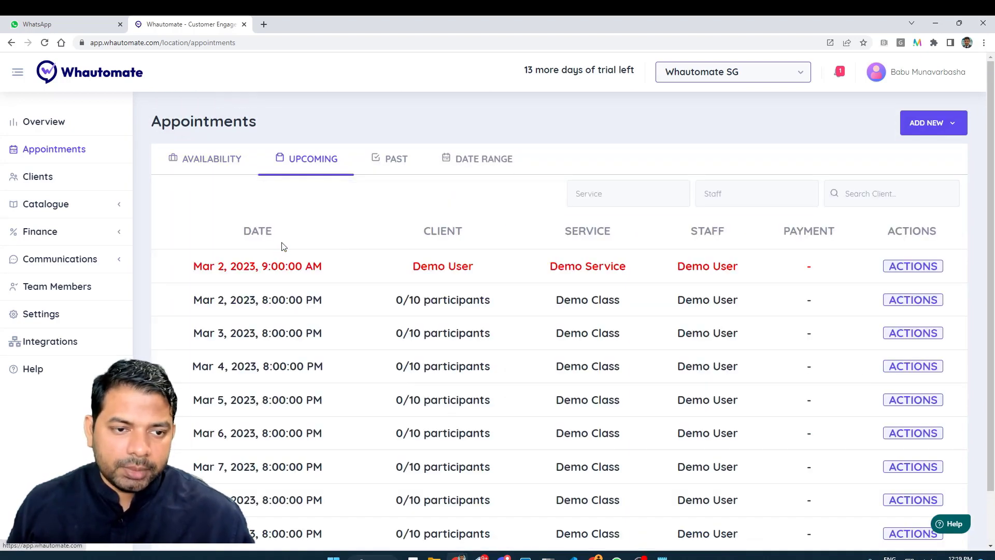
pyautogui.scroll(-1, 286, 251)
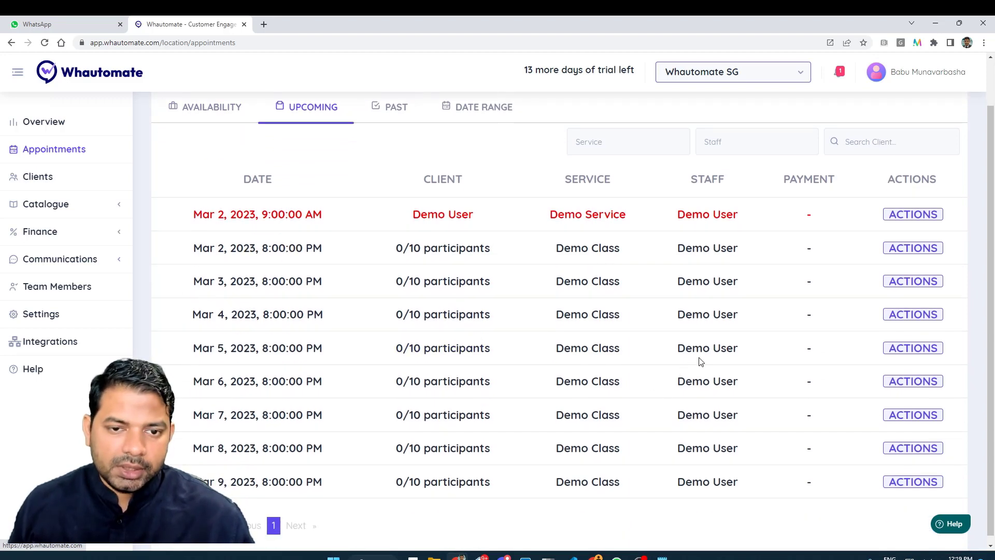
pyautogui.click(922, 248)
pyautogui.click(800, 252)
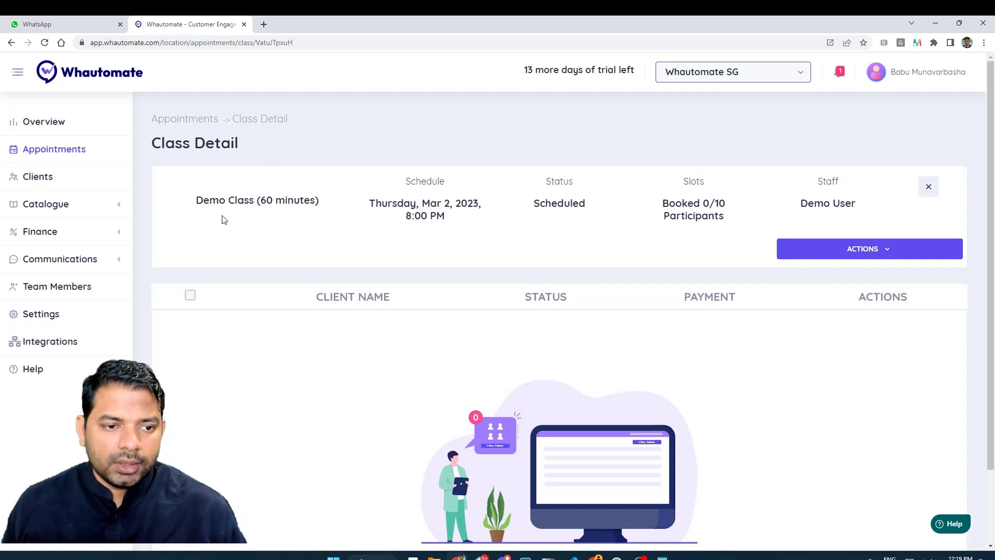
# Return to the appointments calendar and open the Mar 2, 8:00 PM Demo Class from there.
pyautogui.click(184, 122)
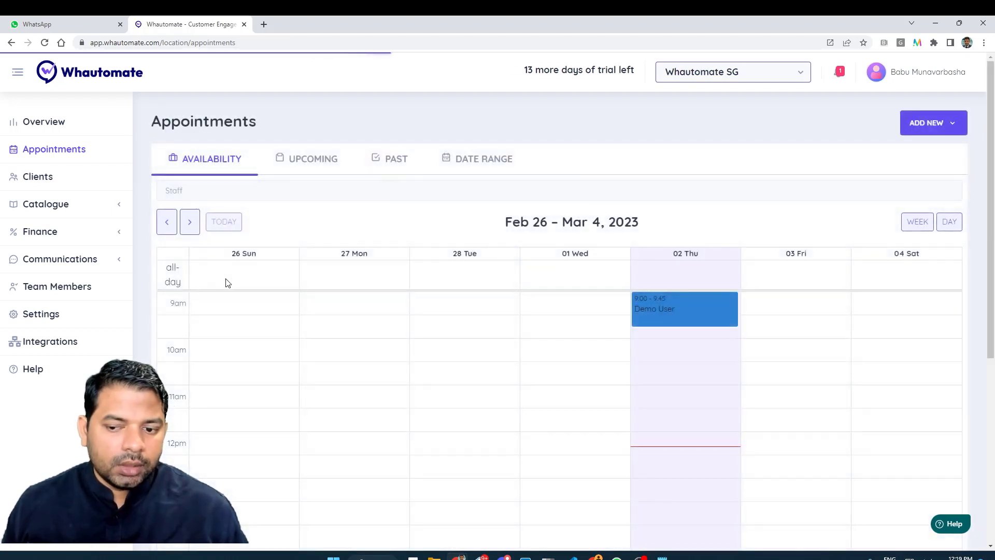
pyautogui.scroll(-6, 261, 287)
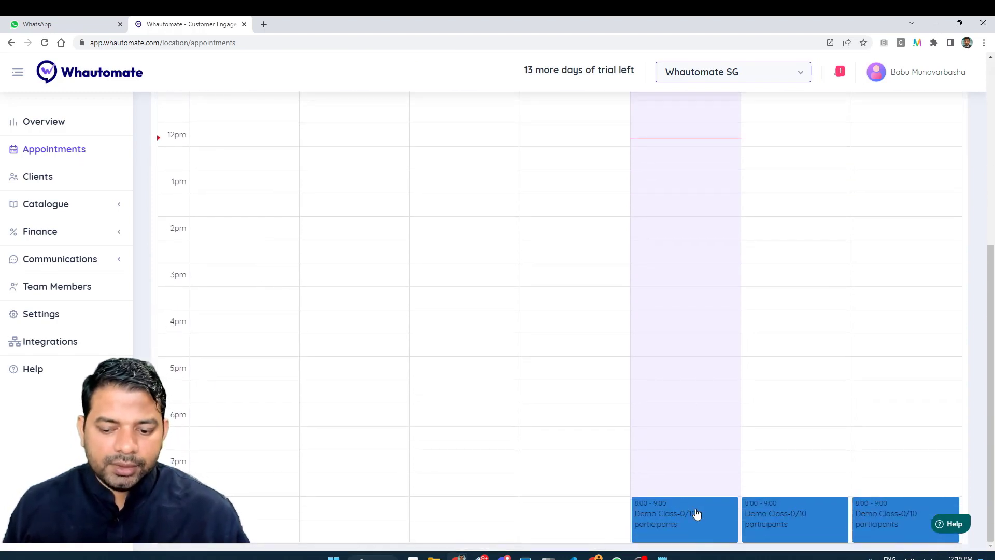
pyautogui.click(707, 506)
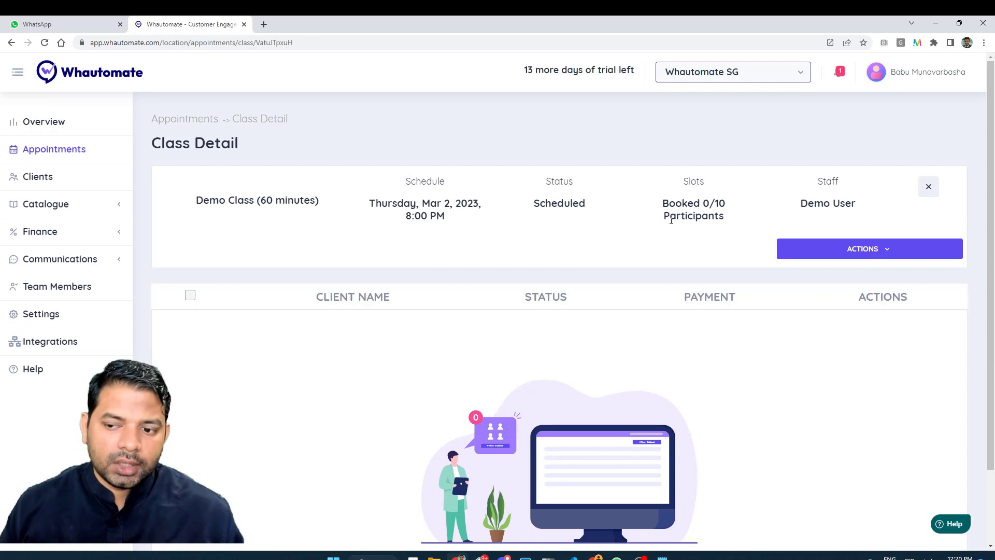
# Add the client Demo User-C2 as a participant in the Demo Class and save.
pyautogui.click(864, 251)
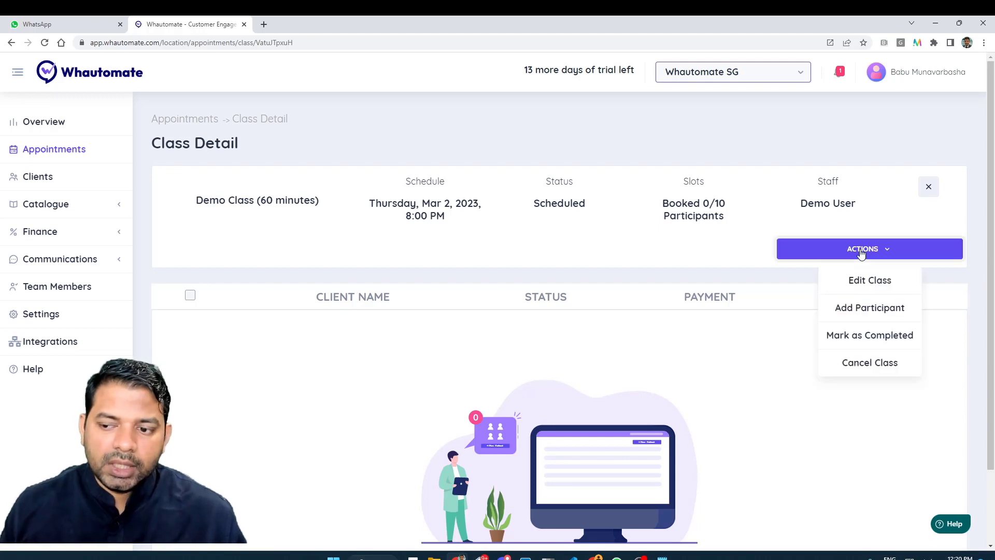
pyautogui.click(862, 317)
pyautogui.rightClick(613, 317)
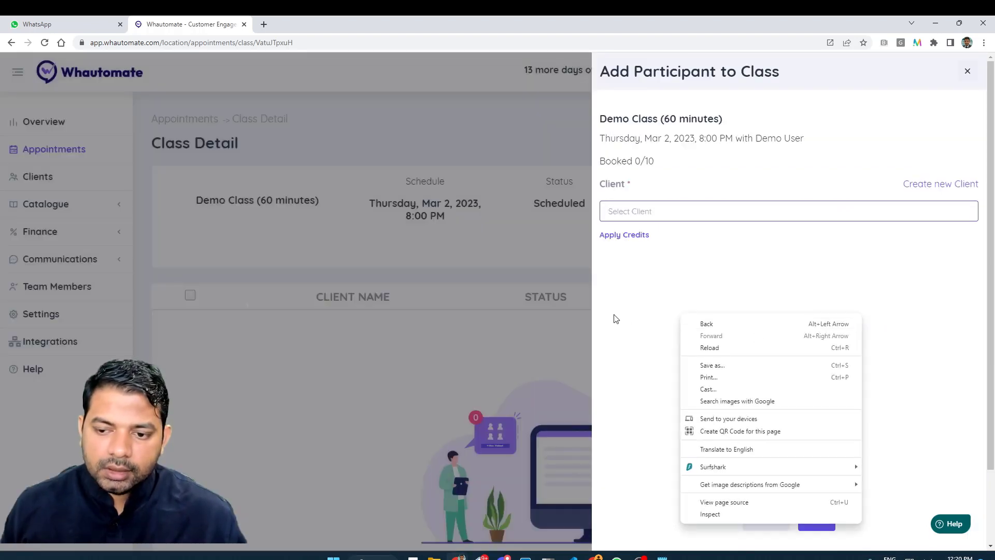
pyautogui.click(681, 277)
pyautogui.click(656, 212)
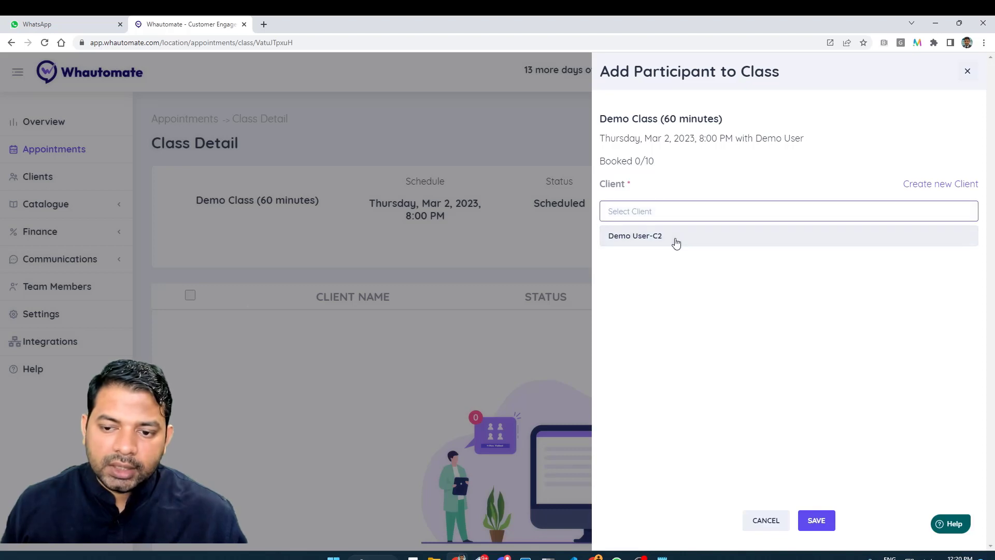
pyautogui.click(675, 238)
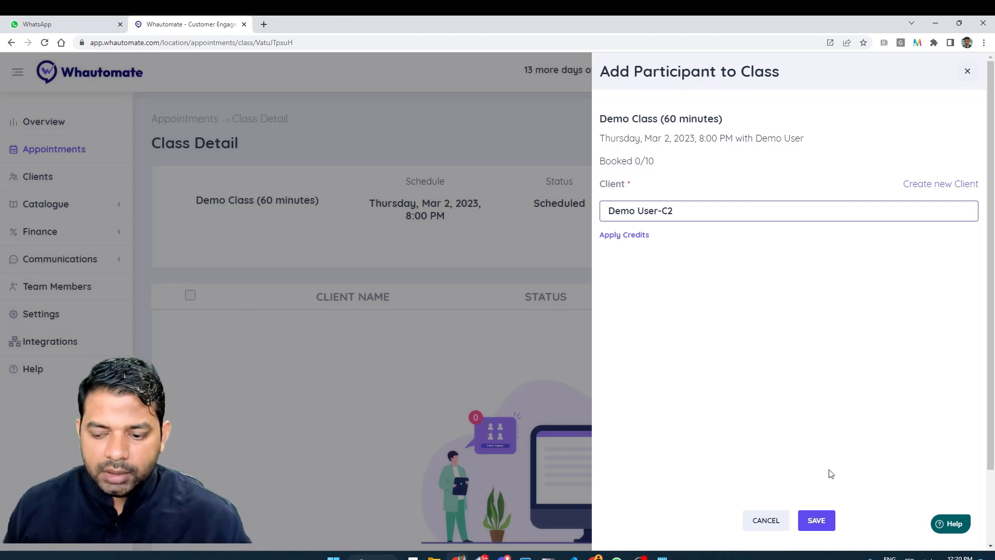
pyautogui.click(817, 519)
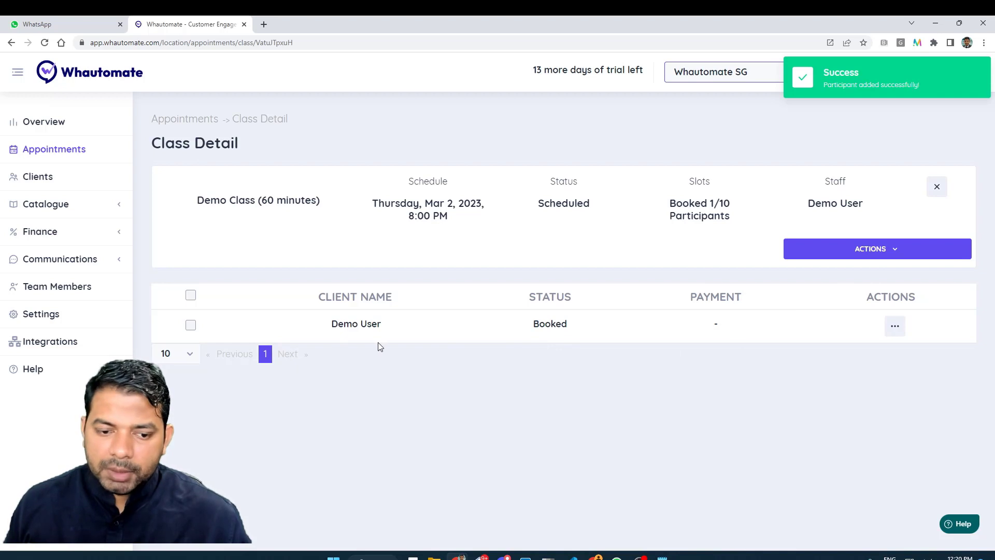
# Cancel the participant's booking in the Demo Class.
pyautogui.click(895, 327)
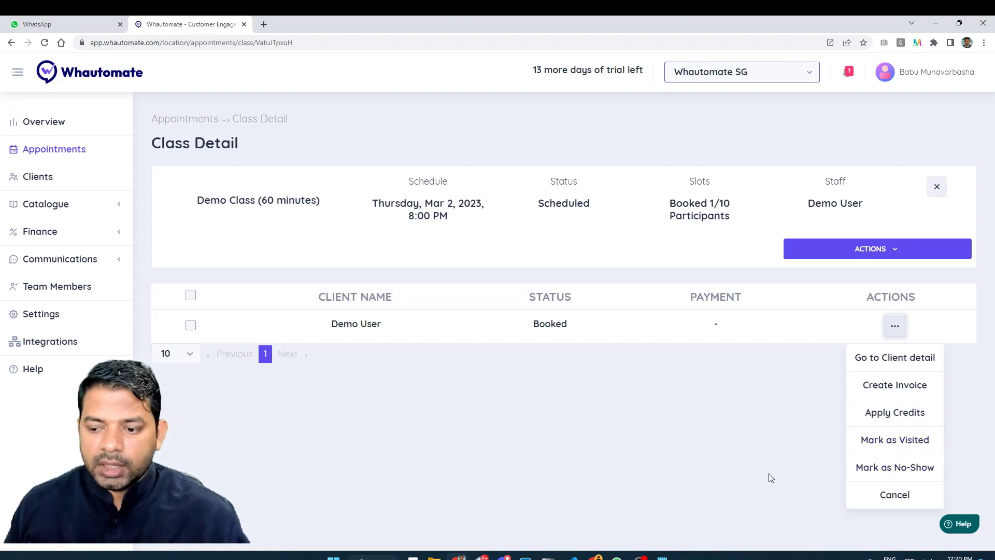
pyautogui.click(896, 498)
pyautogui.click(528, 332)
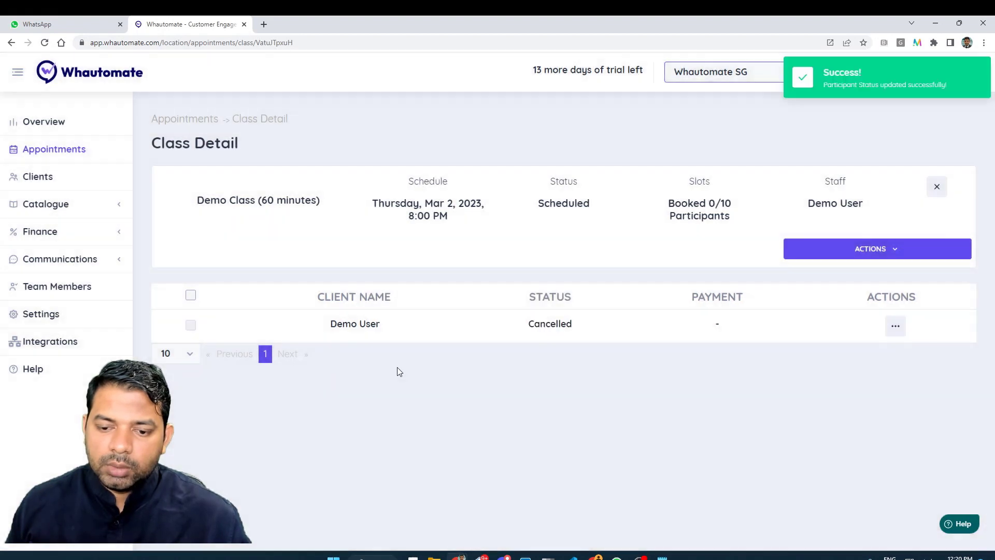
pyautogui.moveTo(523, 326); pyautogui.dragTo(594, 330)
pyautogui.click(681, 408)
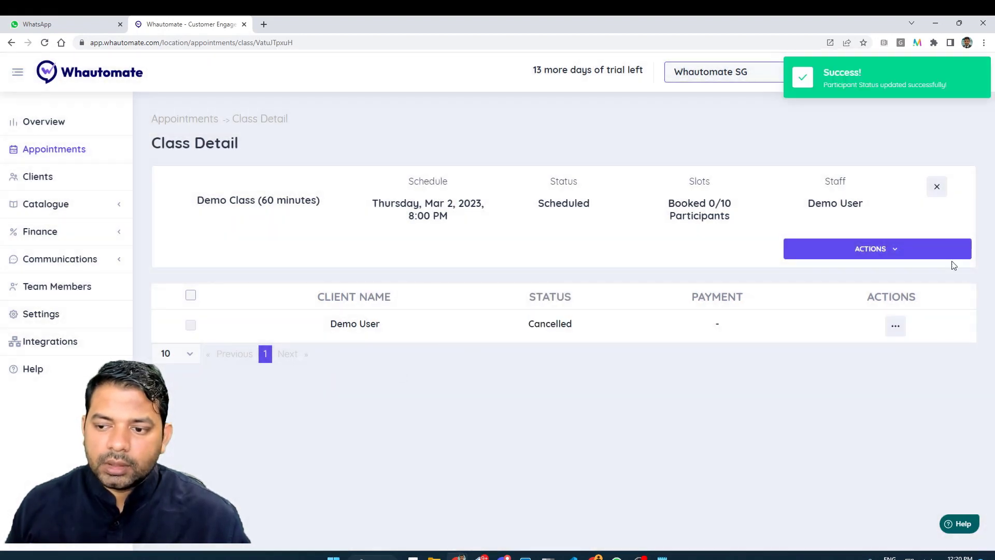
# View the class's edit form without making changes, and look over the actions available for the class.
pyautogui.click(869, 259)
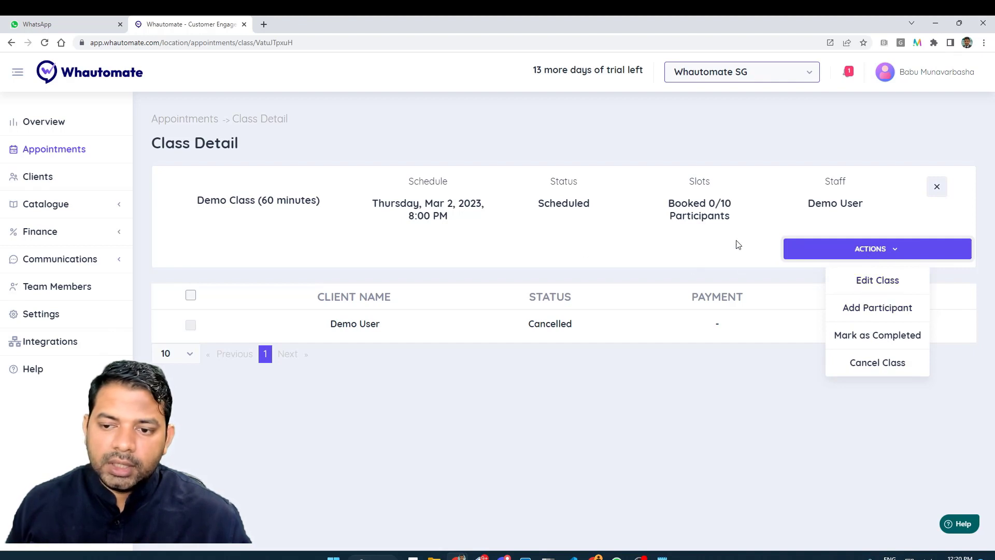
pyautogui.click(875, 282)
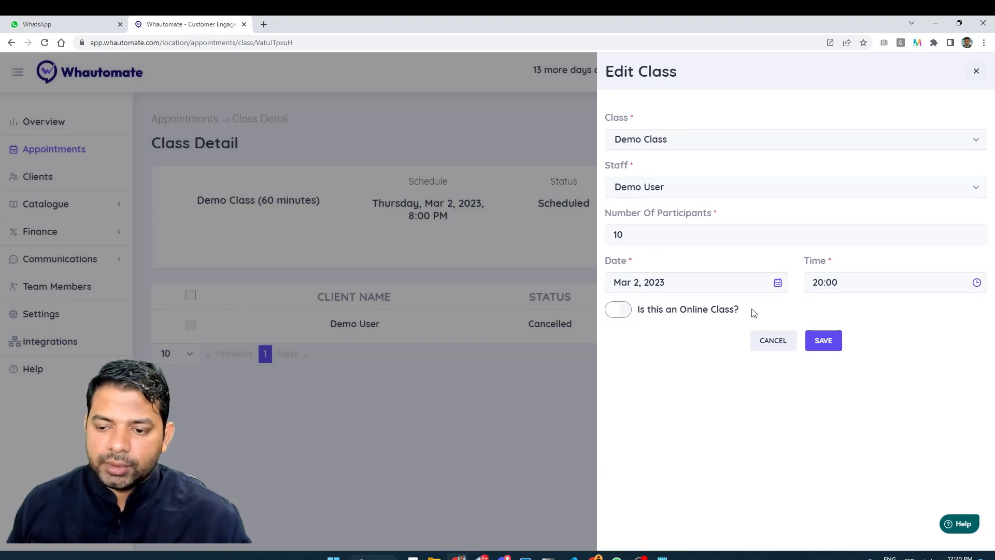
pyautogui.click(762, 350)
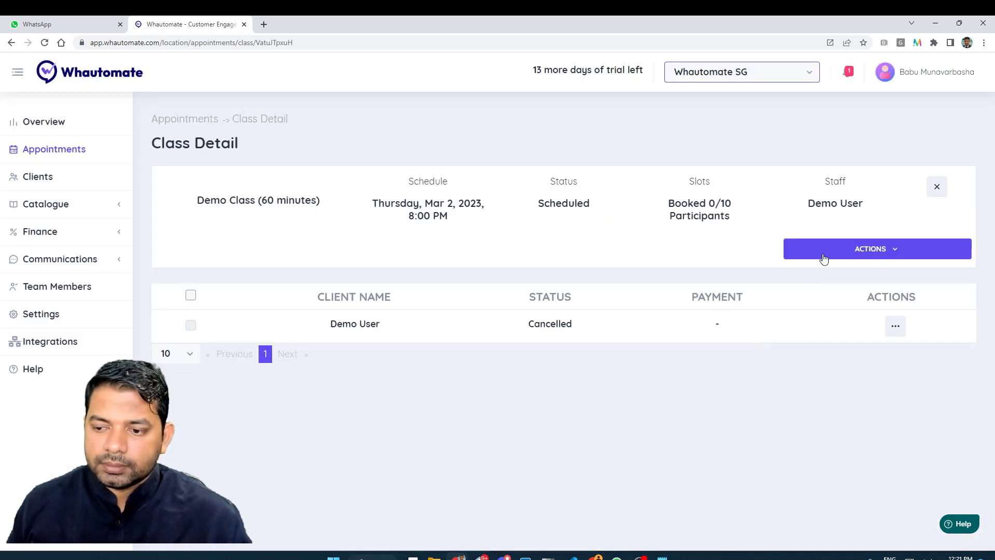
pyautogui.click(823, 257)
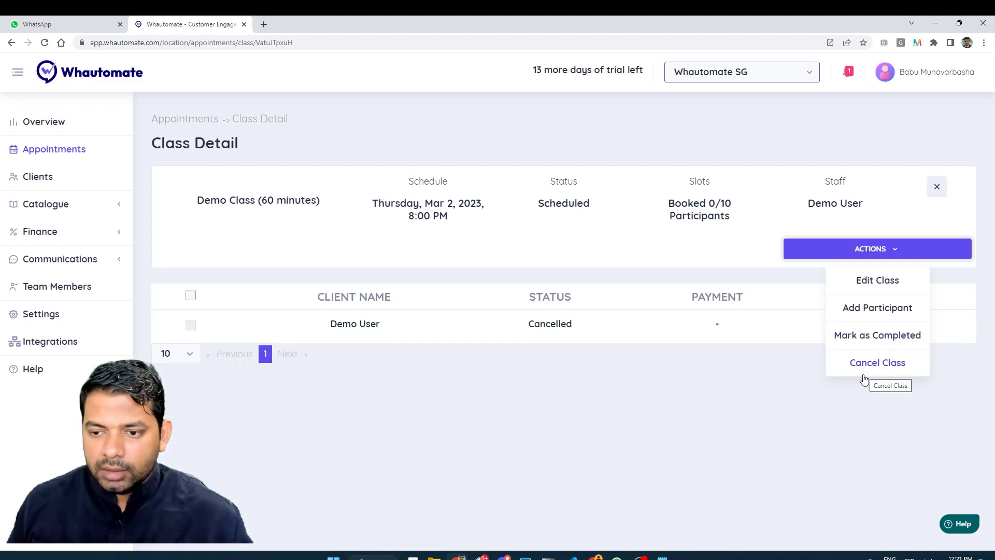
pyautogui.click(523, 467)
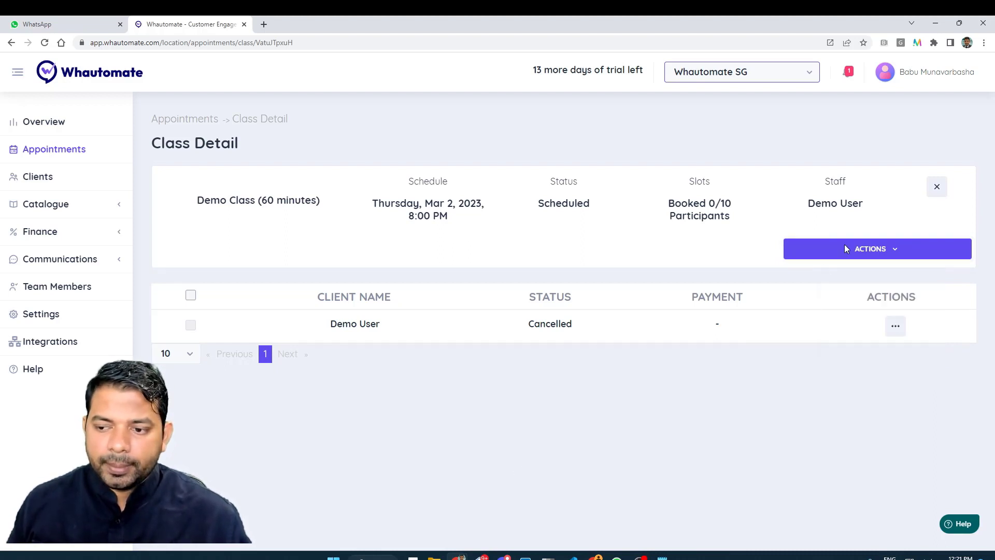
# Book the demo client into the class again as a new participant.
pyautogui.click(856, 255)
pyautogui.click(862, 307)
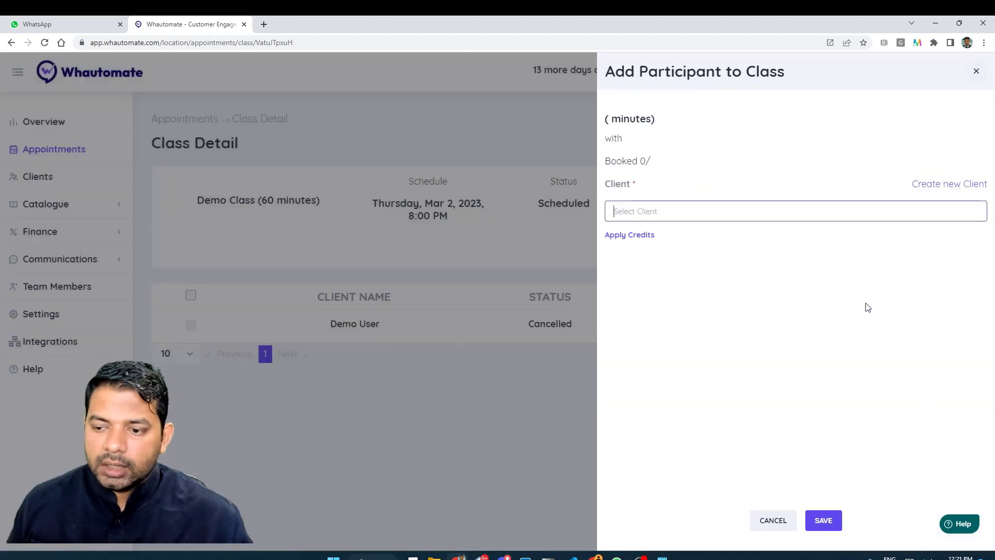
pyautogui.click(804, 211)
pyautogui.click(723, 237)
pyautogui.click(829, 522)
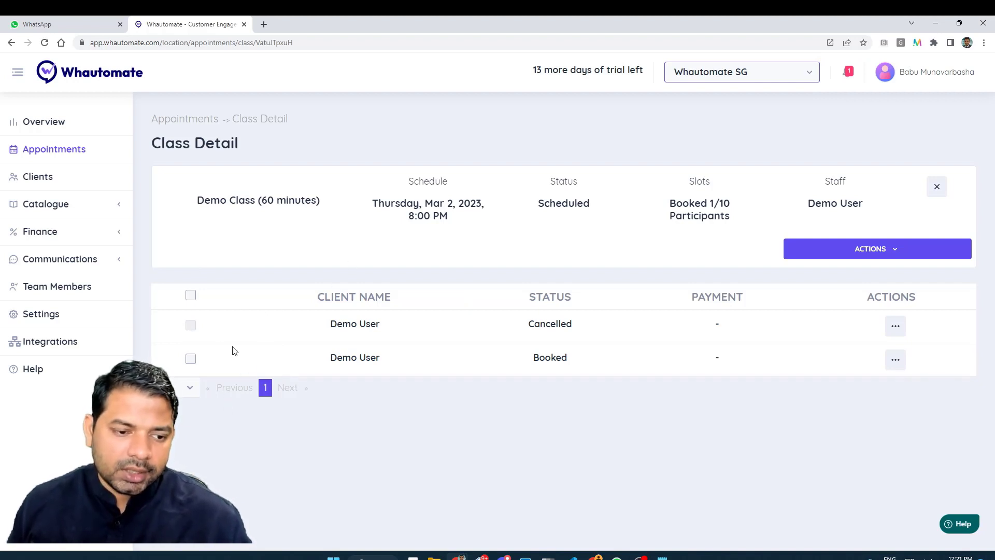
# Select all participants to view the bulk actions, clear the selection, and compare the individual actions for the booked and cancelled participants.
pyautogui.click(191, 295)
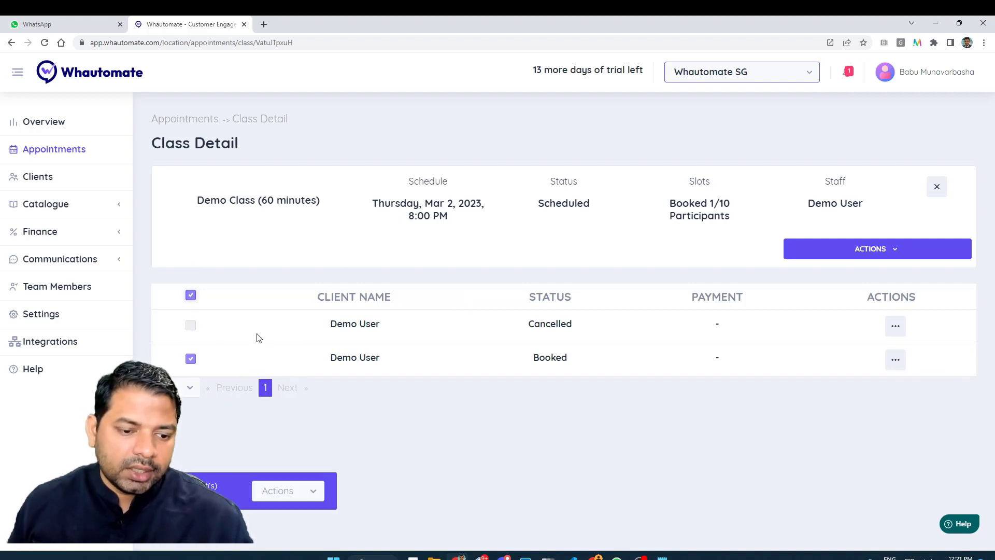
pyautogui.click(269, 489)
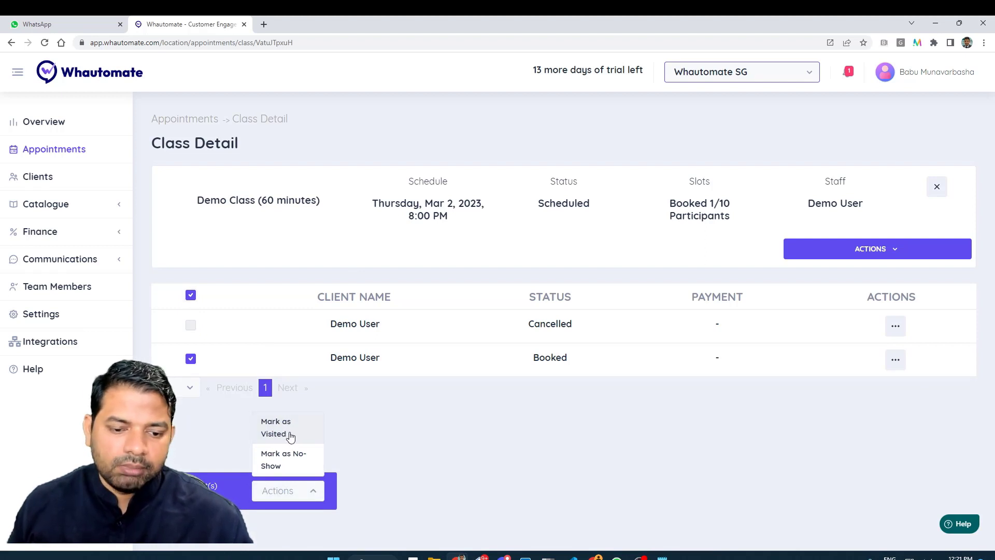
pyautogui.click(901, 357)
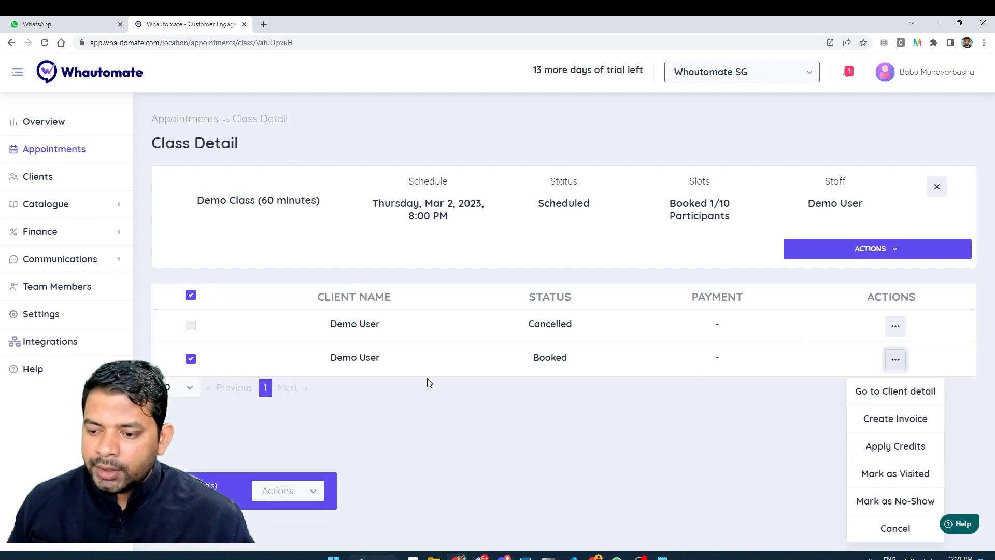
pyautogui.click(358, 454)
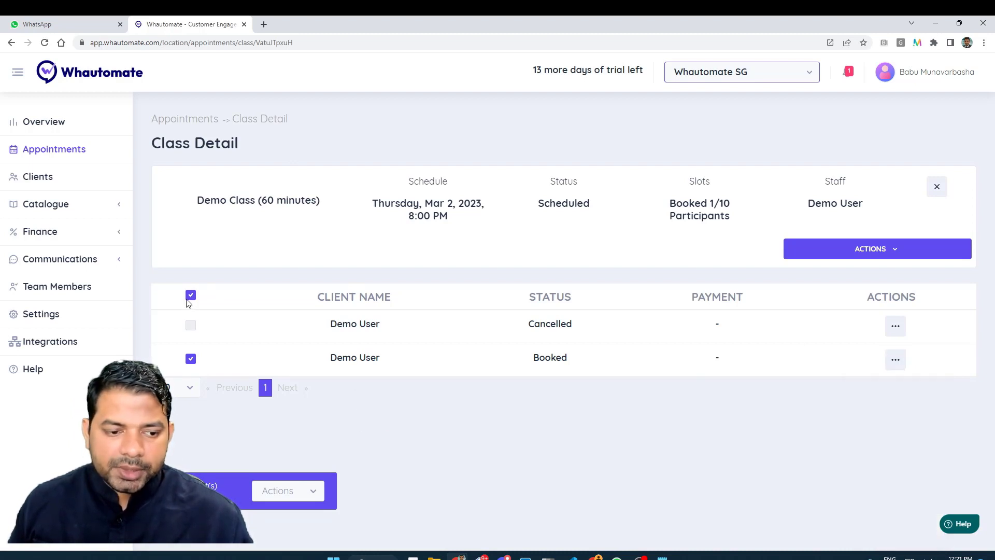
pyautogui.click(190, 295)
pyautogui.click(895, 326)
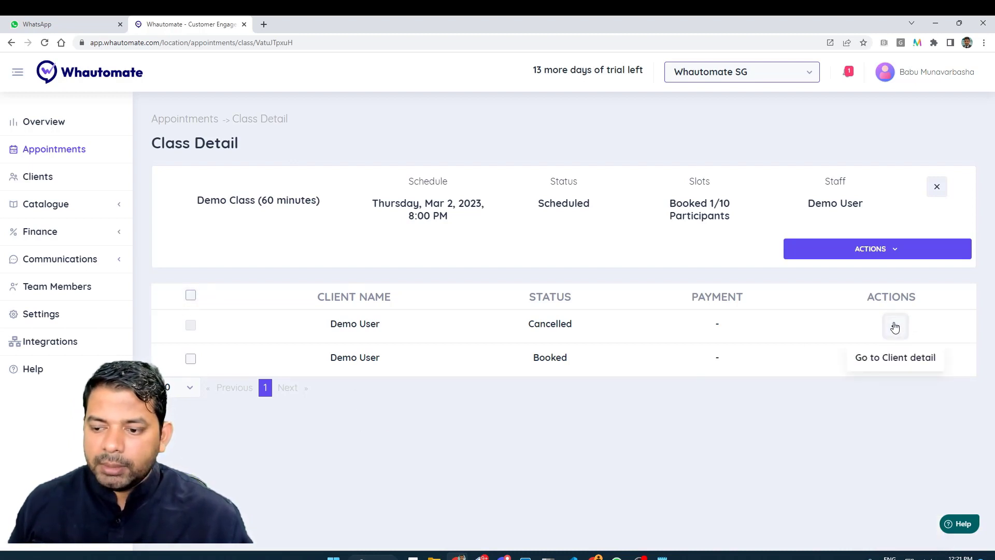
pyautogui.click(864, 407)
# Create an invoice for the booked participant and confirm it.
pyautogui.click(892, 358)
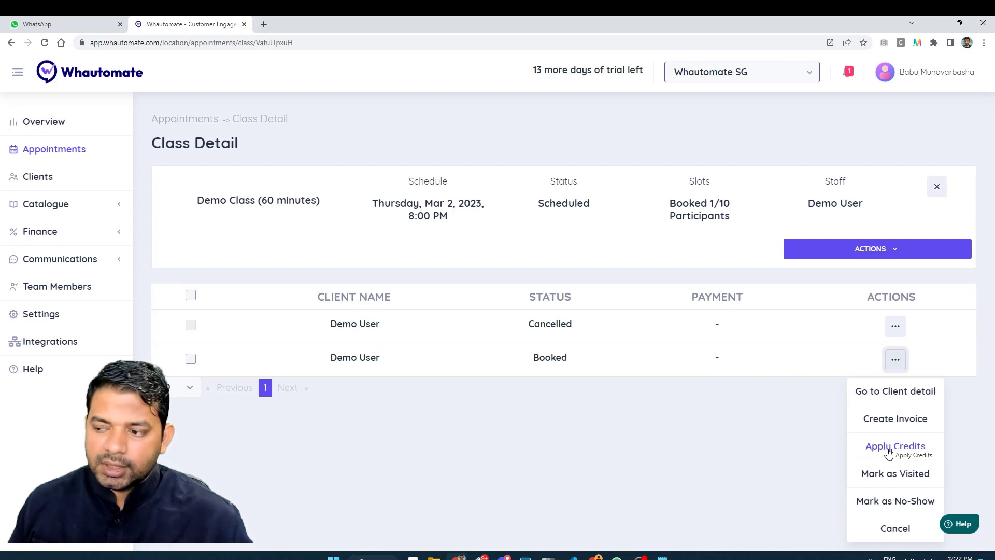
pyautogui.click(909, 422)
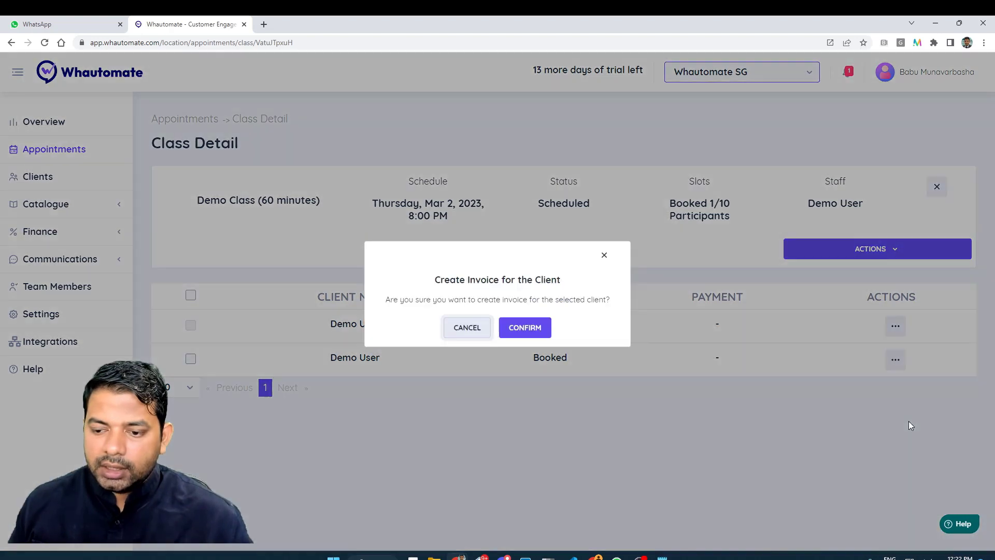
pyautogui.click(542, 328)
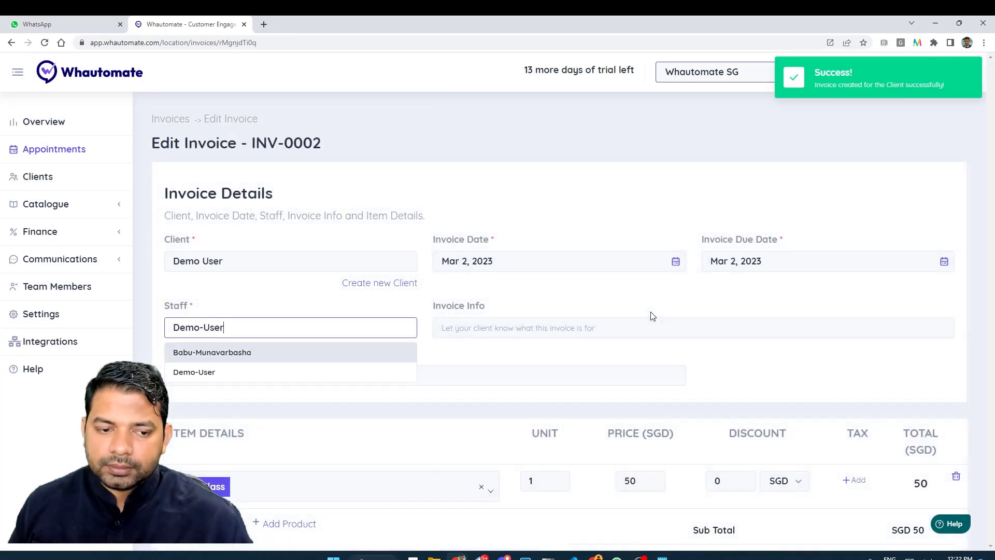
# Request payment of the class invoice via WhatsApp, and save and send the invoice to the client.
pyautogui.click(608, 193)
pyautogui.scroll(-2, 601, 189)
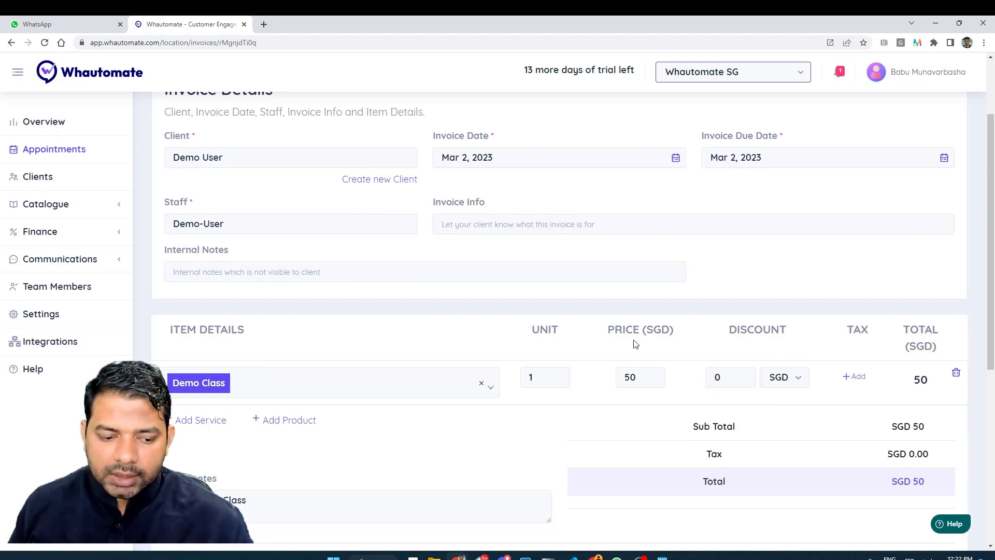
pyautogui.scroll(-4, 647, 342)
pyautogui.scroll(-3, 666, 349)
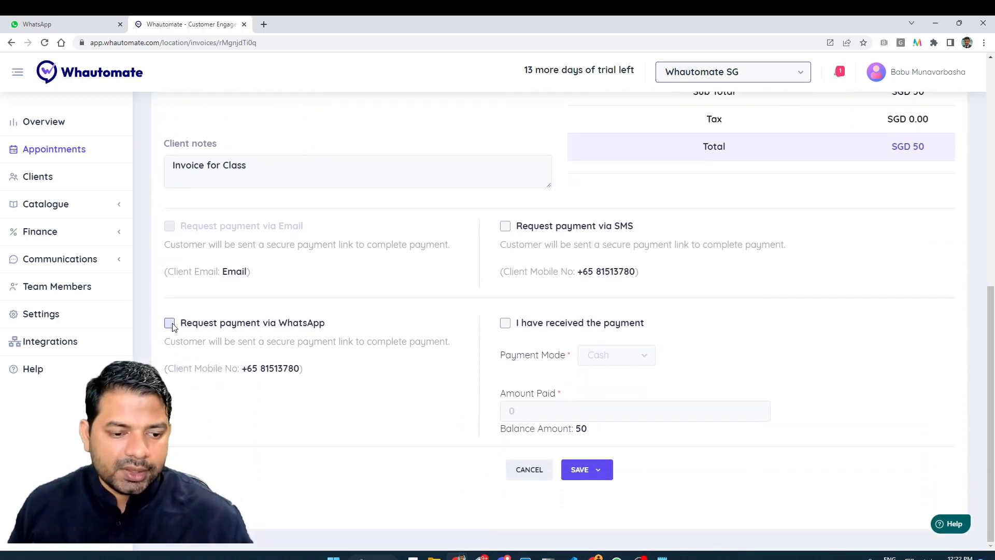
pyautogui.click(170, 323)
pyautogui.click(596, 470)
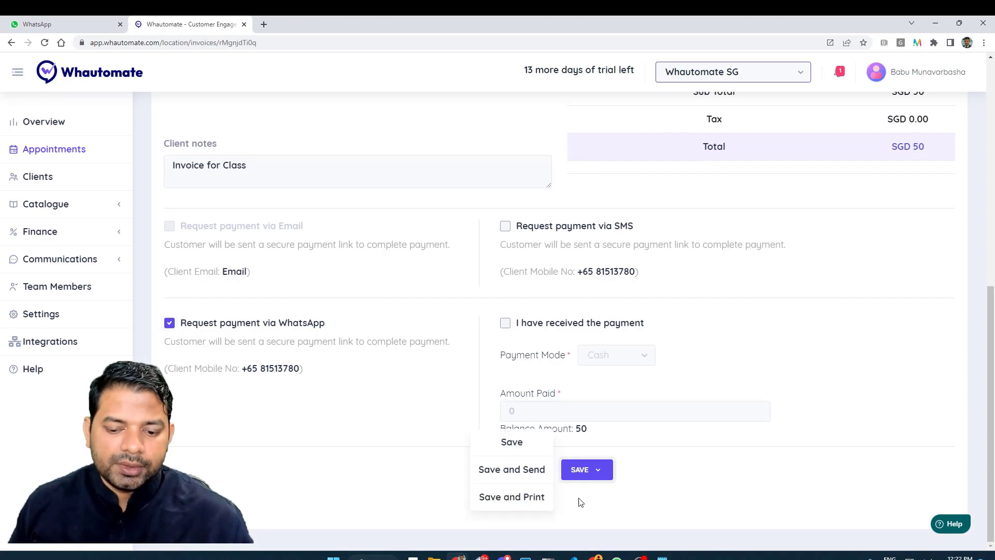
pyautogui.click(508, 470)
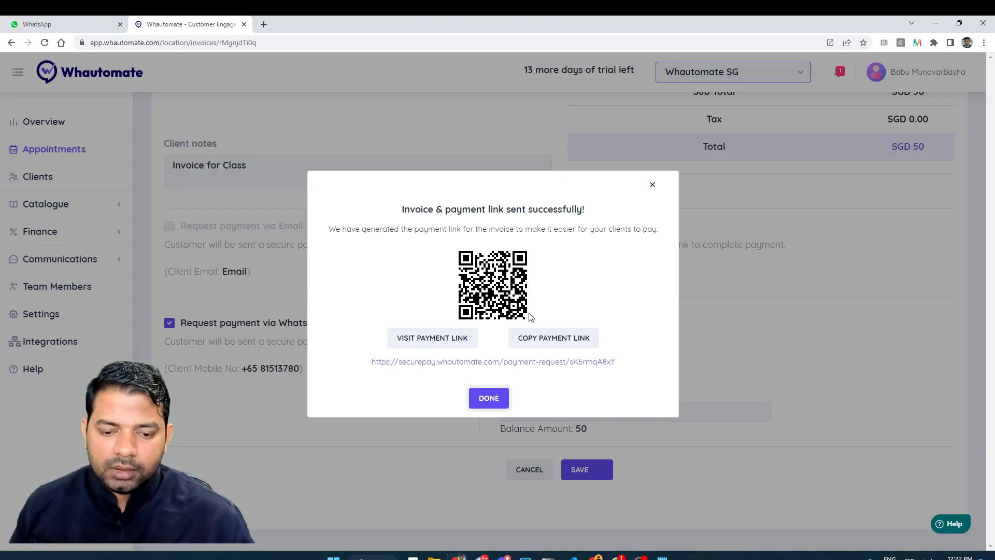
# Switch to WhatsApp to check the payment request message, and return to Whautomate to finish the sent-invoice confirmation.
pyautogui.click(617, 557)
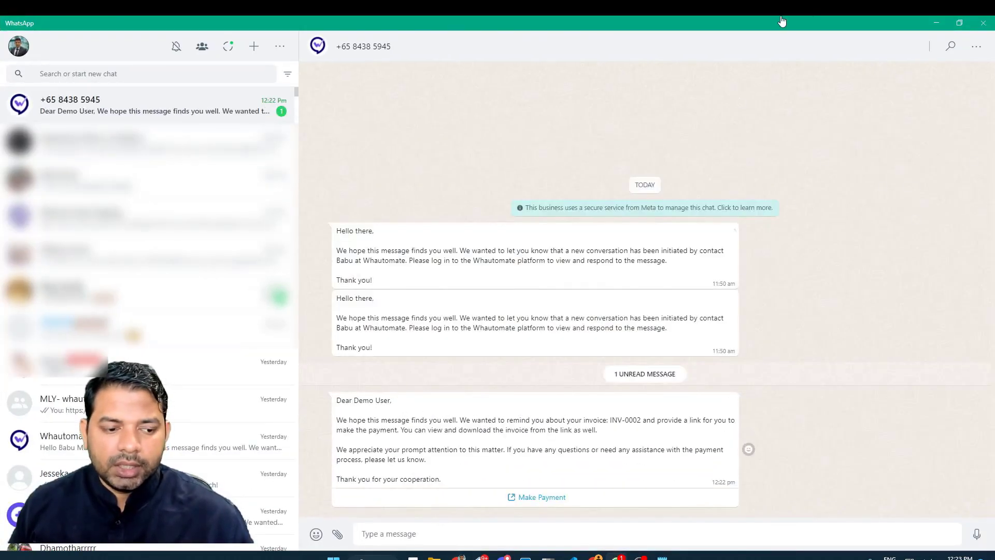
pyautogui.click(936, 23)
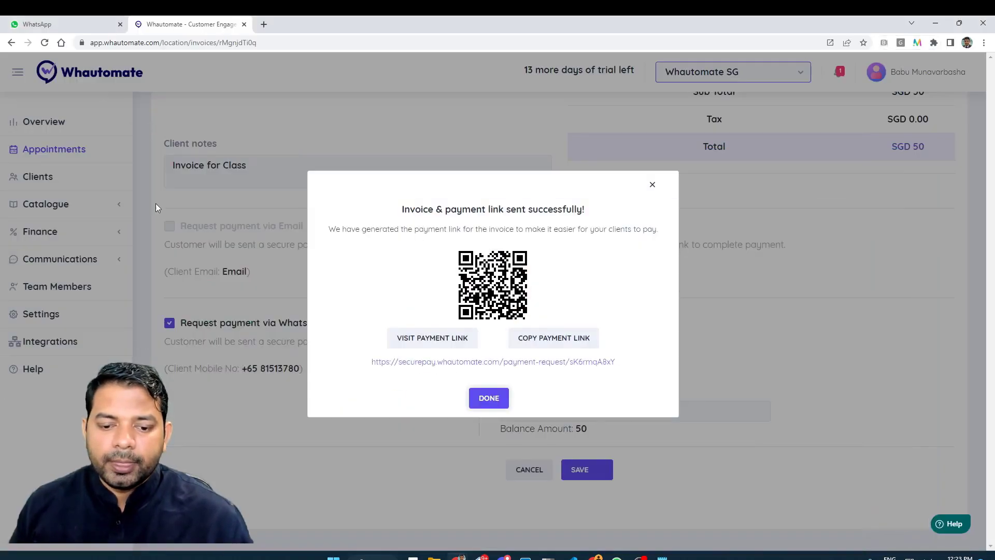
pyautogui.click(487, 399)
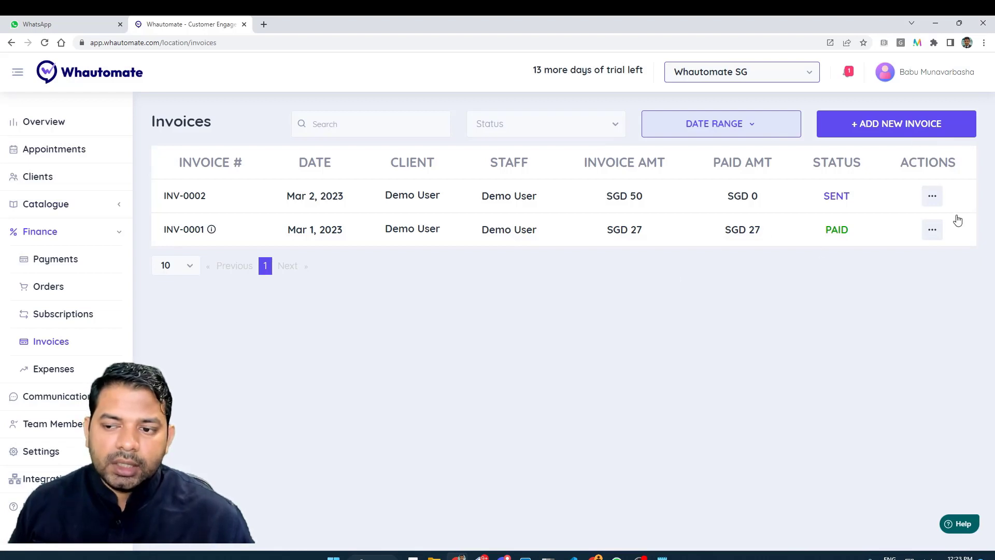
# Record a cash payment of SGD 50 dated Mar 2, 2023 for the newly sent class invoice.
pyautogui.click(936, 202)
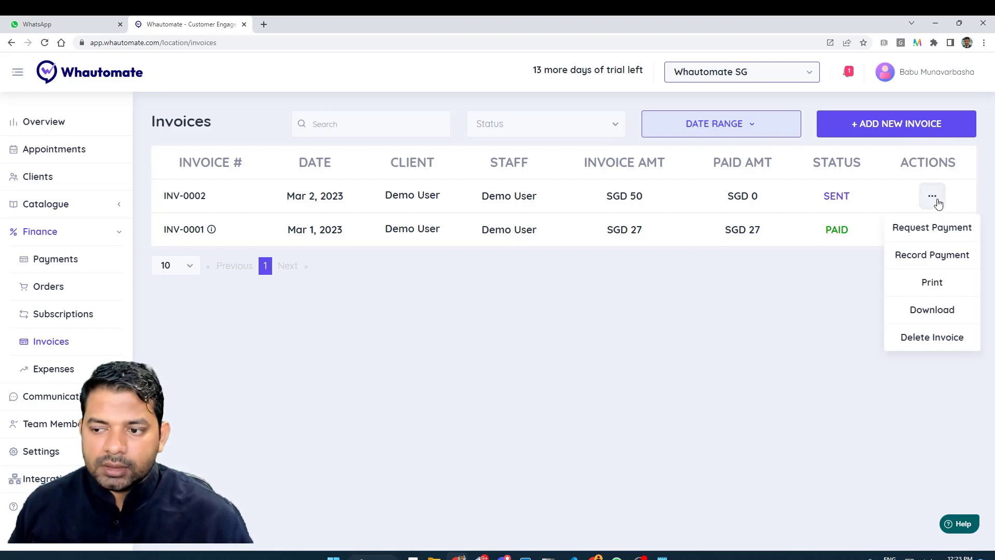
pyautogui.click(904, 254)
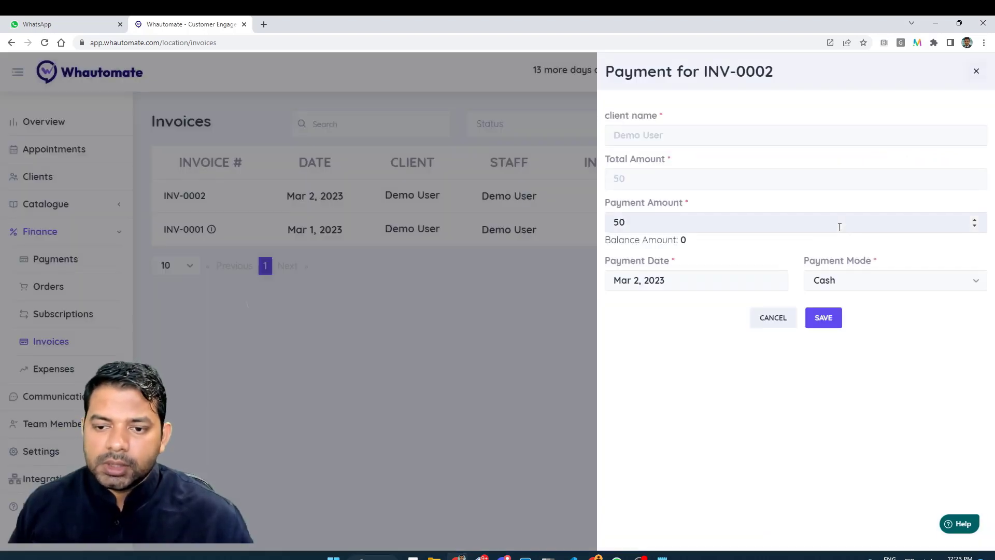
pyautogui.click(977, 72)
pyautogui.click(935, 200)
pyautogui.click(933, 259)
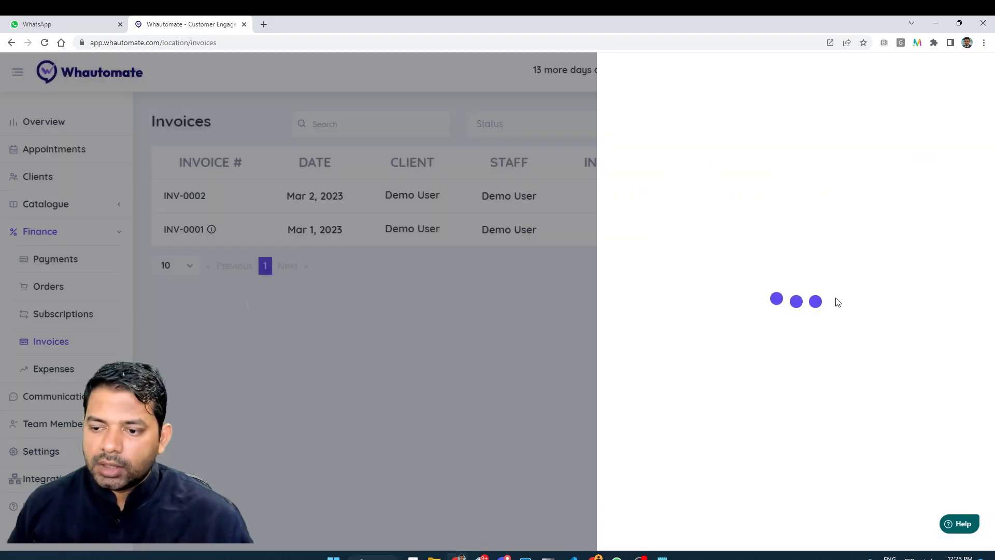
pyautogui.click(829, 320)
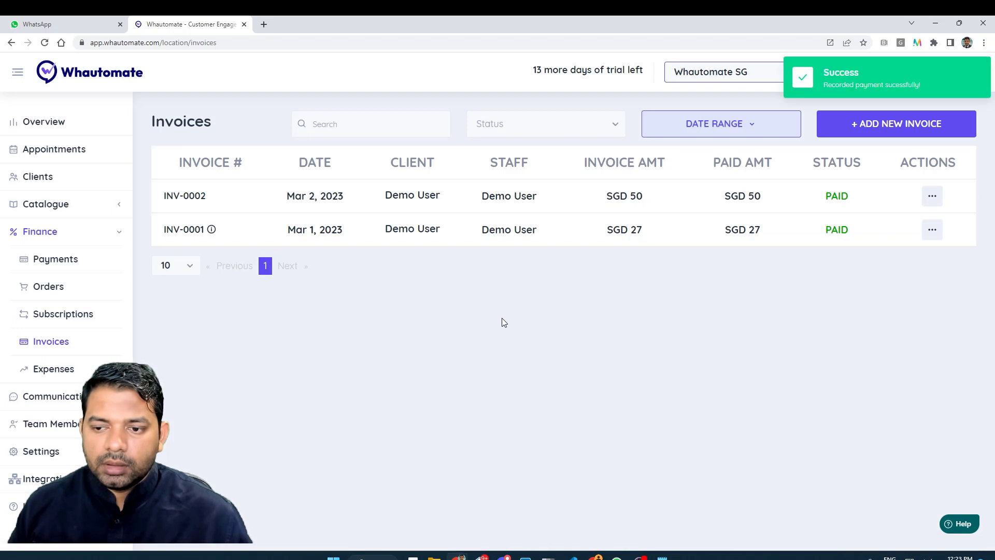
# Reopen the Demo Class on Thursday, Mar 2 from the appointments calendar and check the booked participant's payment status and available actions.
pyautogui.click(49, 150)
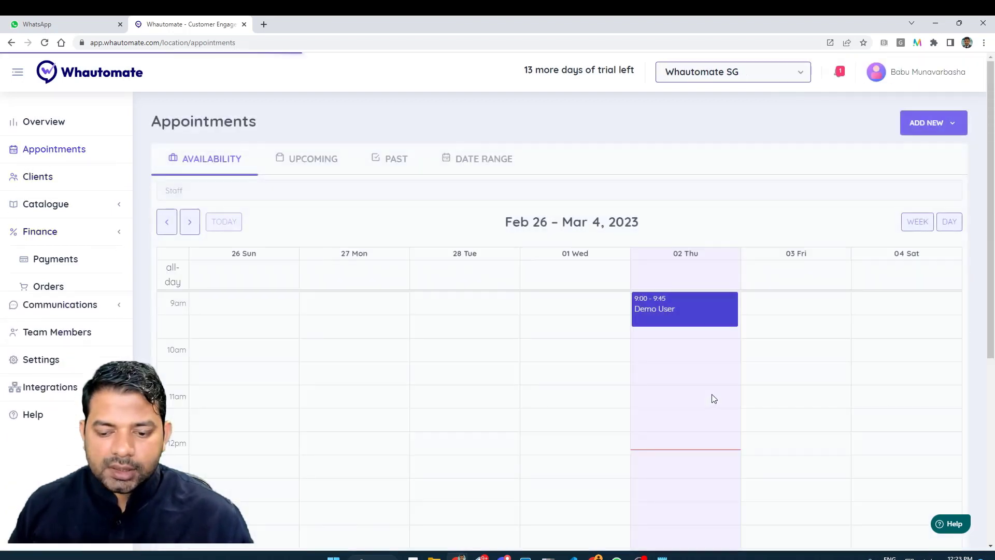
pyautogui.scroll(-5, 714, 400)
pyautogui.click(694, 526)
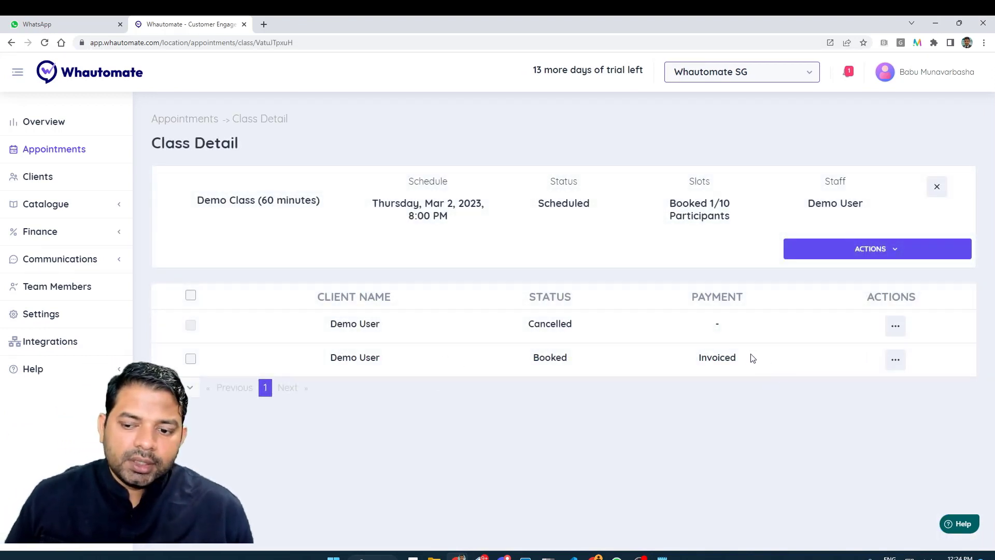
pyautogui.moveTo(684, 364); pyautogui.dragTo(758, 365)
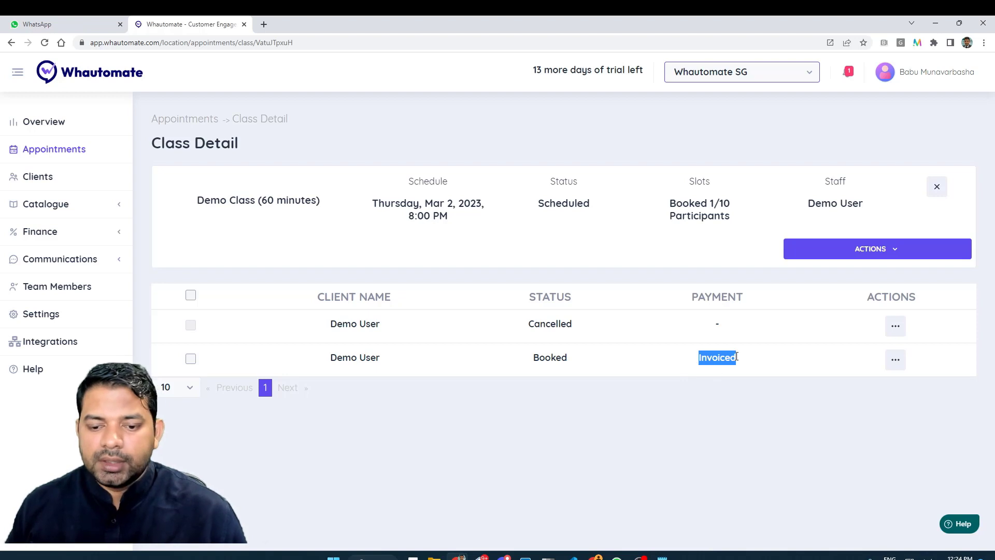
pyautogui.click(896, 363)
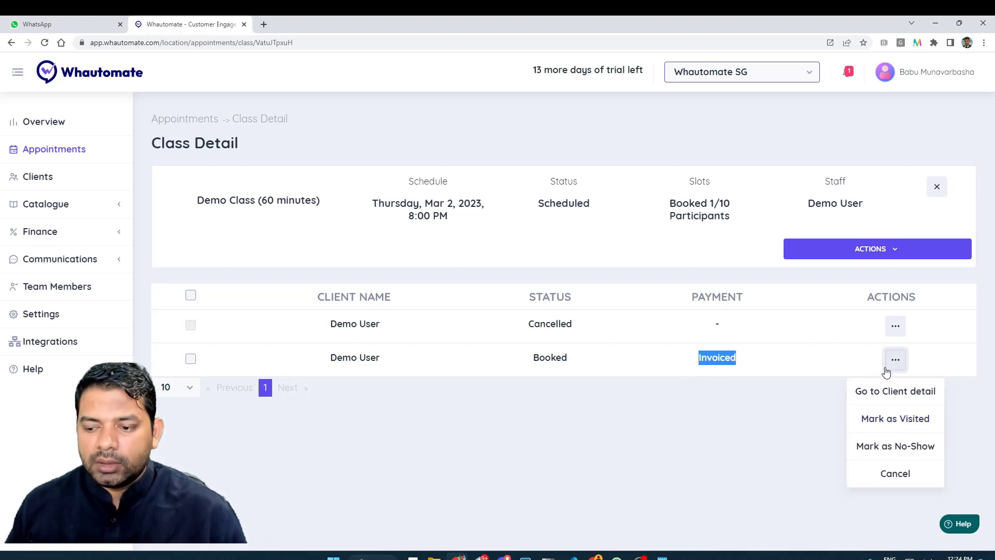
pyautogui.click(787, 383)
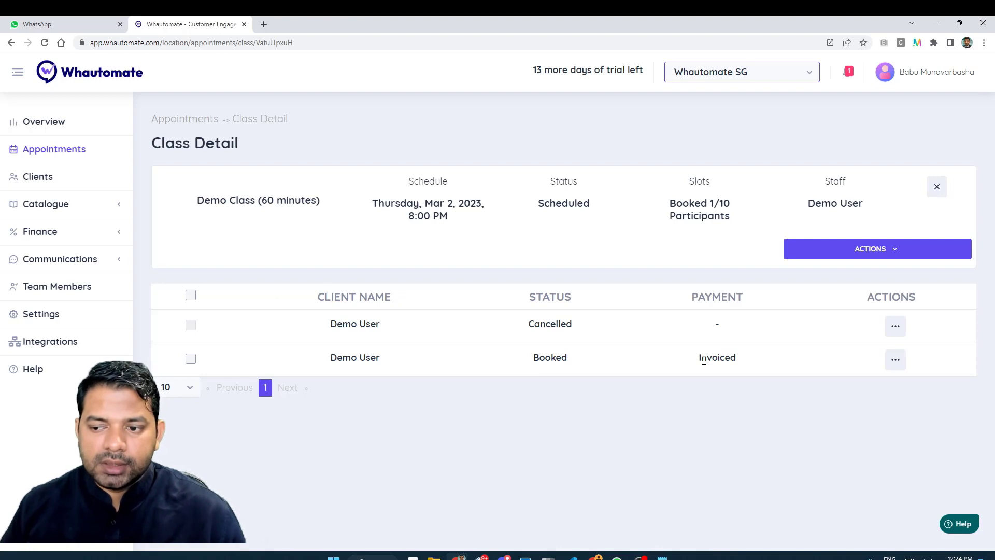
# View the confirmation for marking the class as completed without applying it, and look over the class actions again.
pyautogui.click(873, 249)
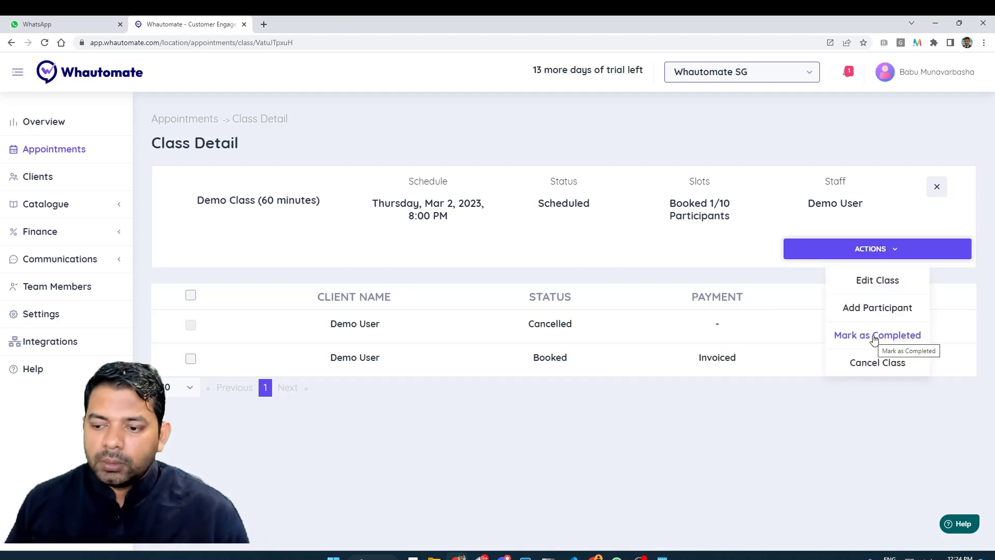
pyautogui.click(874, 335)
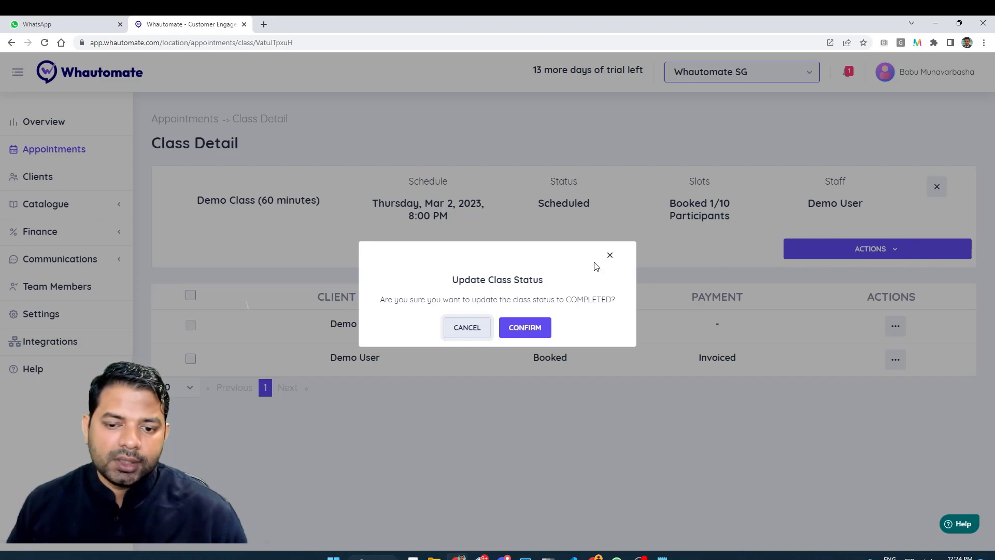
pyautogui.click(610, 255)
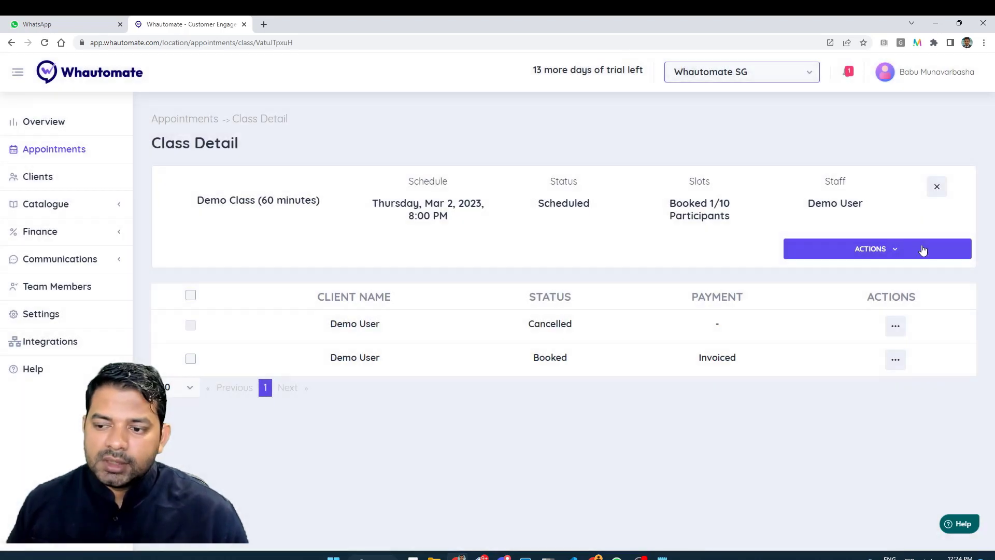
pyautogui.click(922, 250)
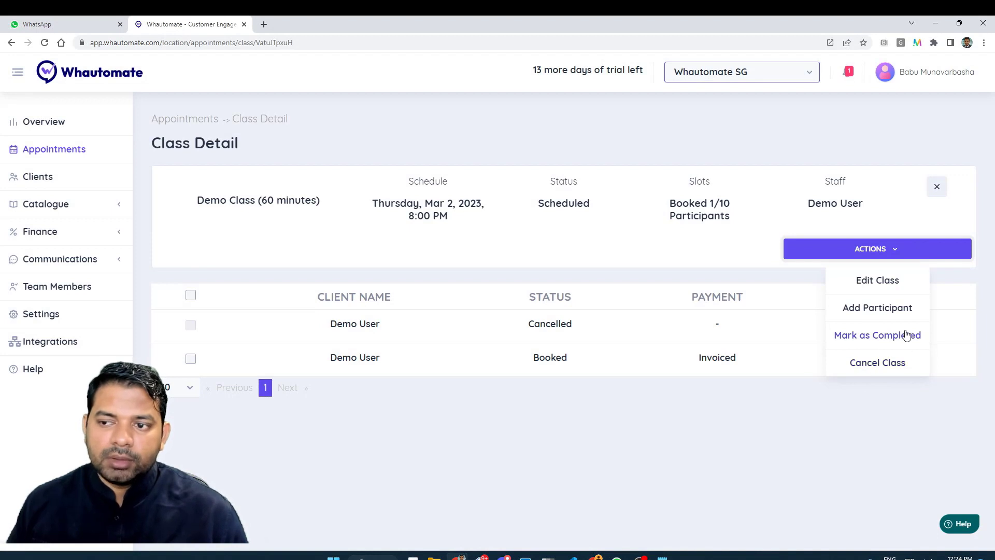